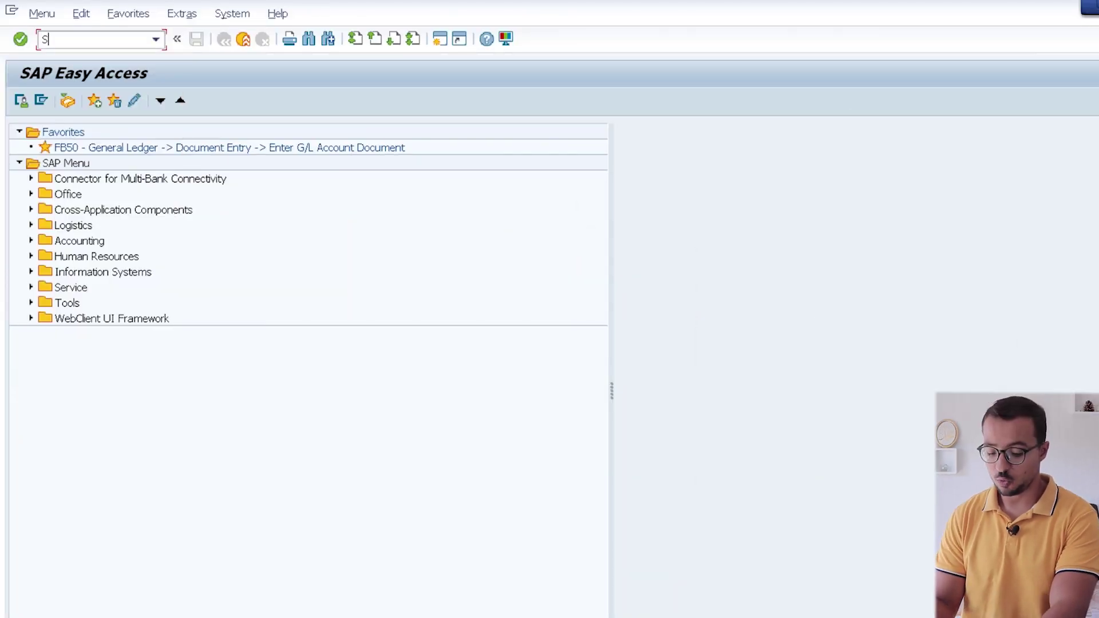
# - Launch the QuickViewer (SQVI) and enter ZGLACCT_01 as the new QuickView name
pyautogui.press('Return')
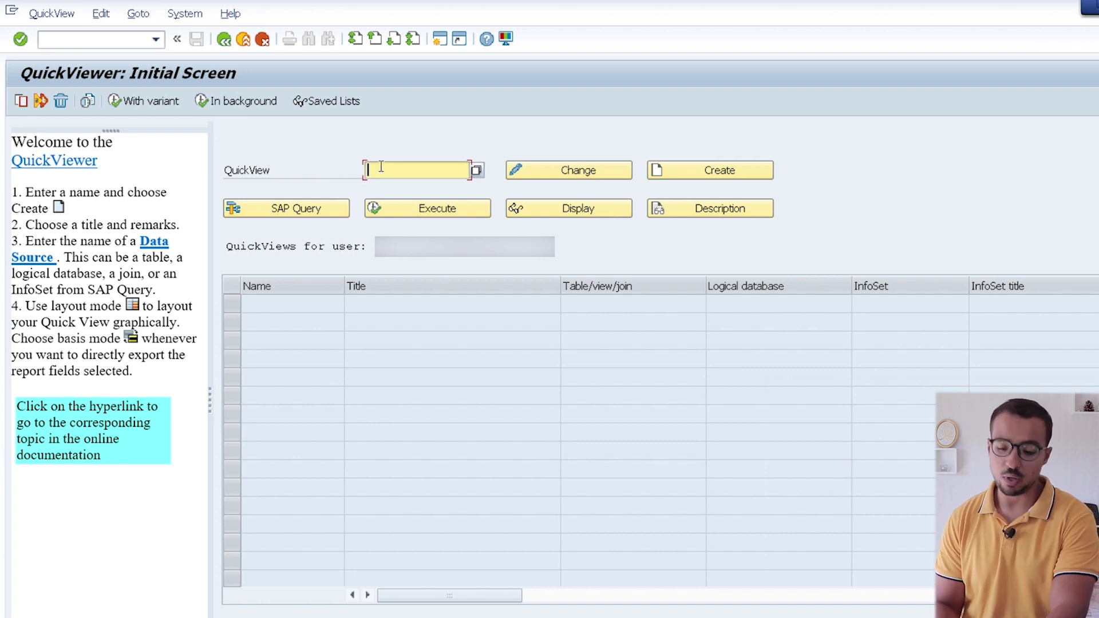
pyautogui.write('Z')
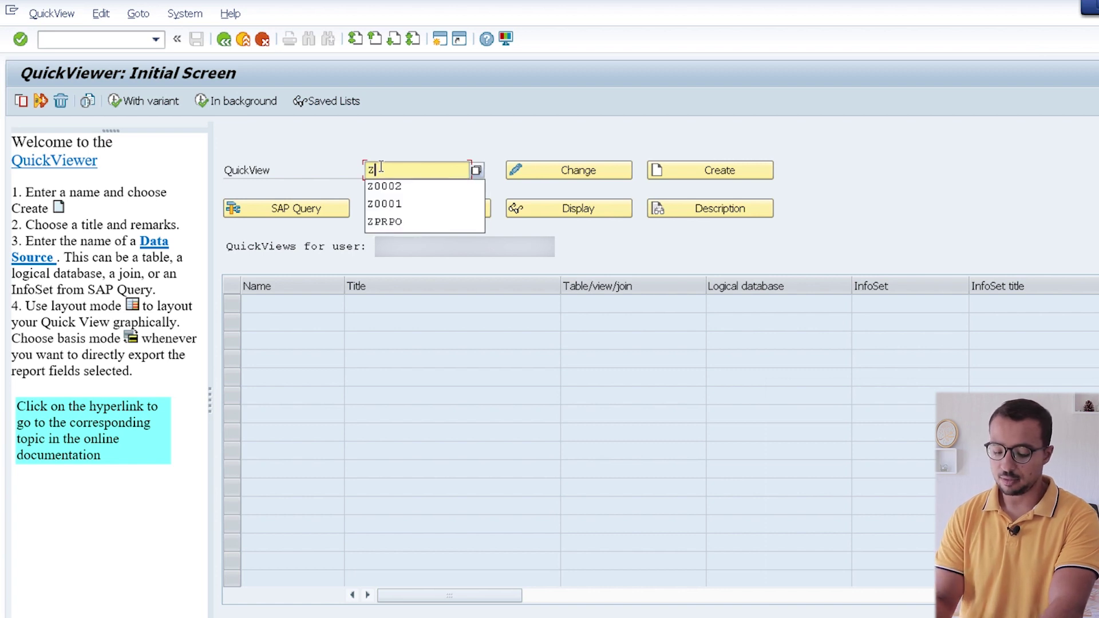
pyautogui.write('GLACCT')
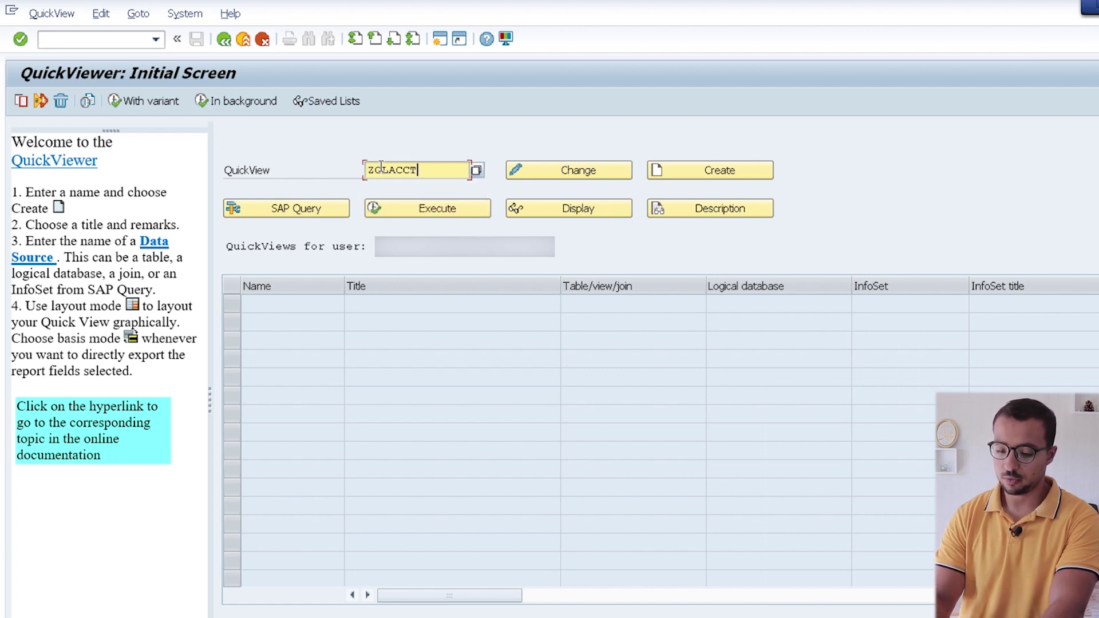
pyautogui.write('_01')
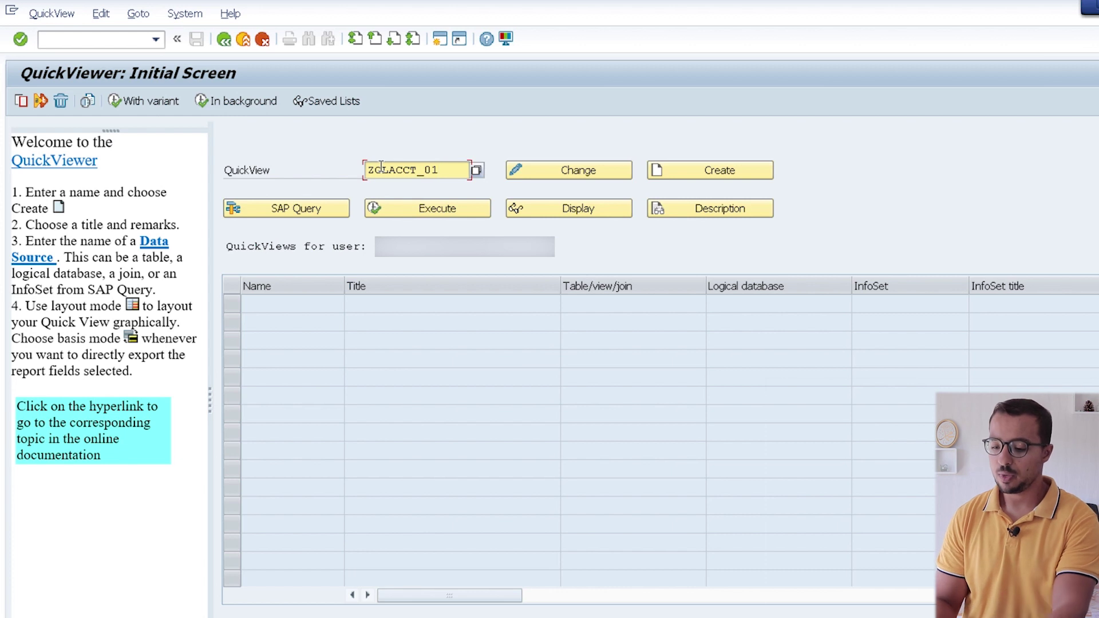
# - Create ZGLACCT_01 titled 'GL Acct Master Data' with a Table join data source in Layout Mode
pyautogui.click(678, 175)
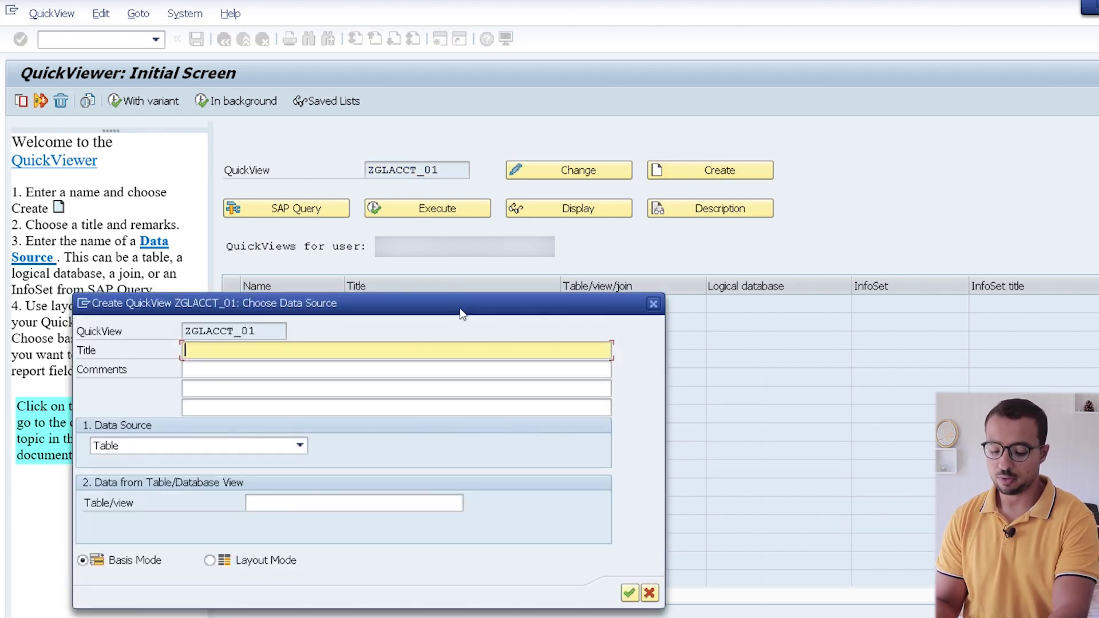
pyautogui.write('GL ')
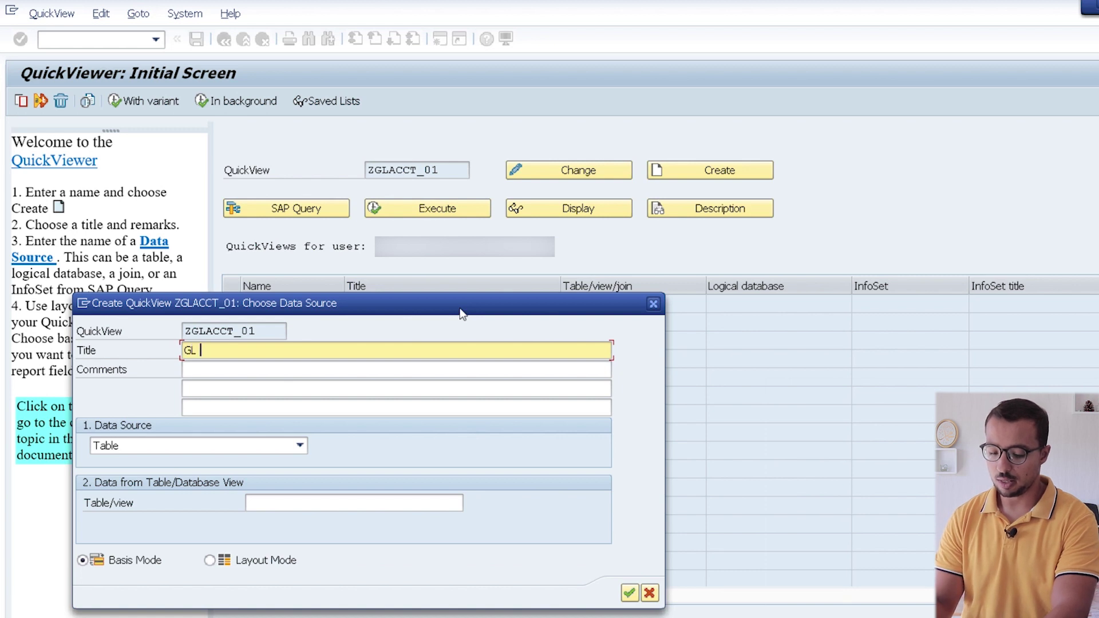
pyautogui.write('Acct Maste')
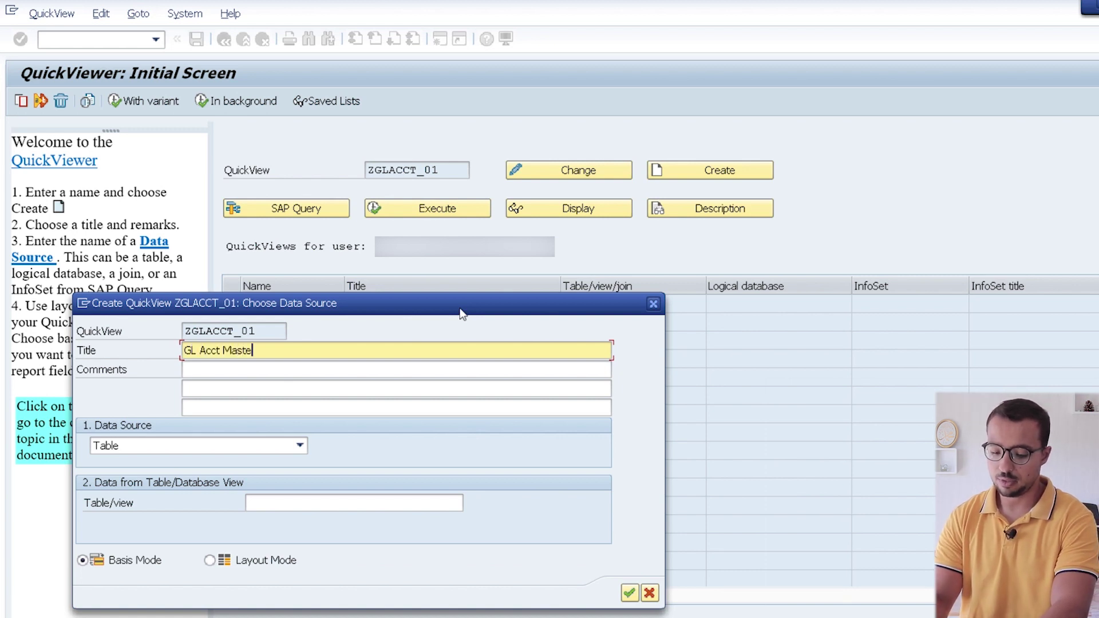
pyautogui.write('r Data')
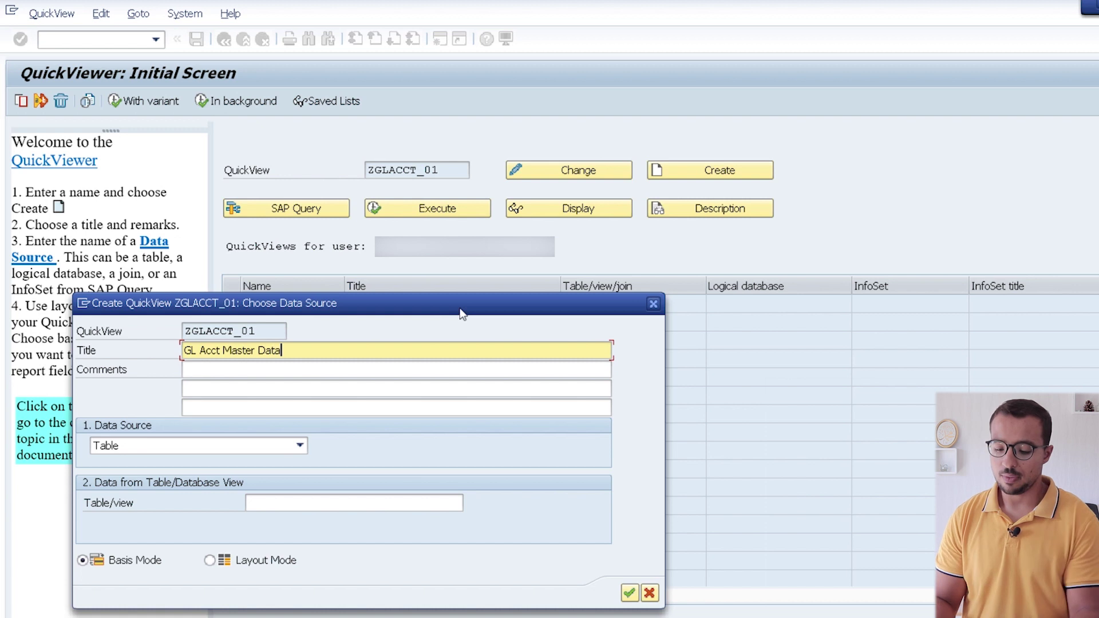
pyautogui.click(287, 452)
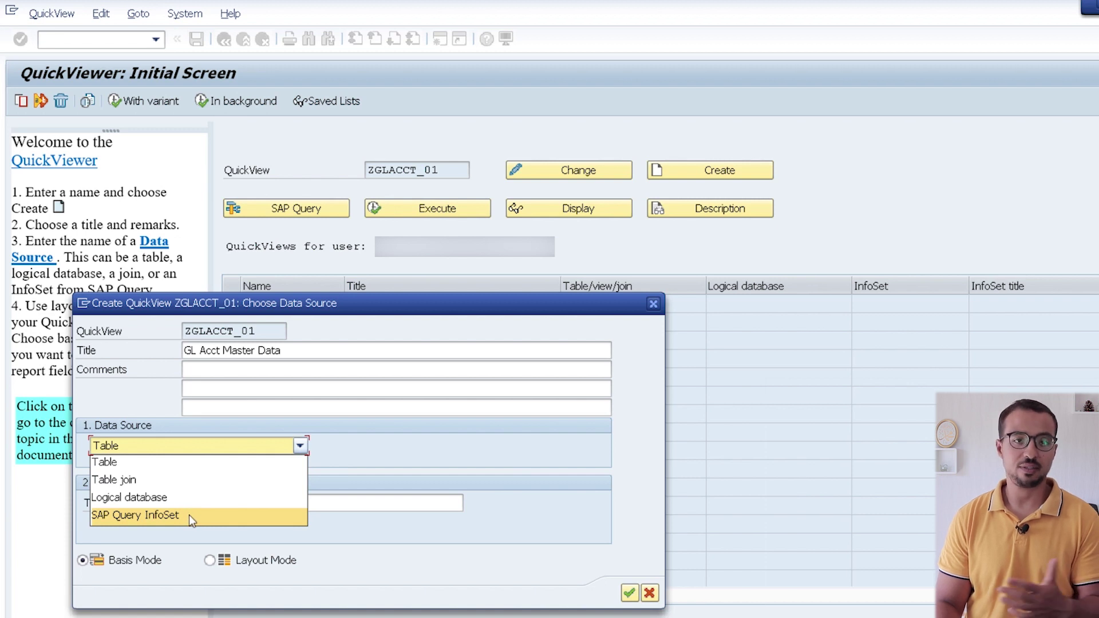
pyautogui.click(183, 485)
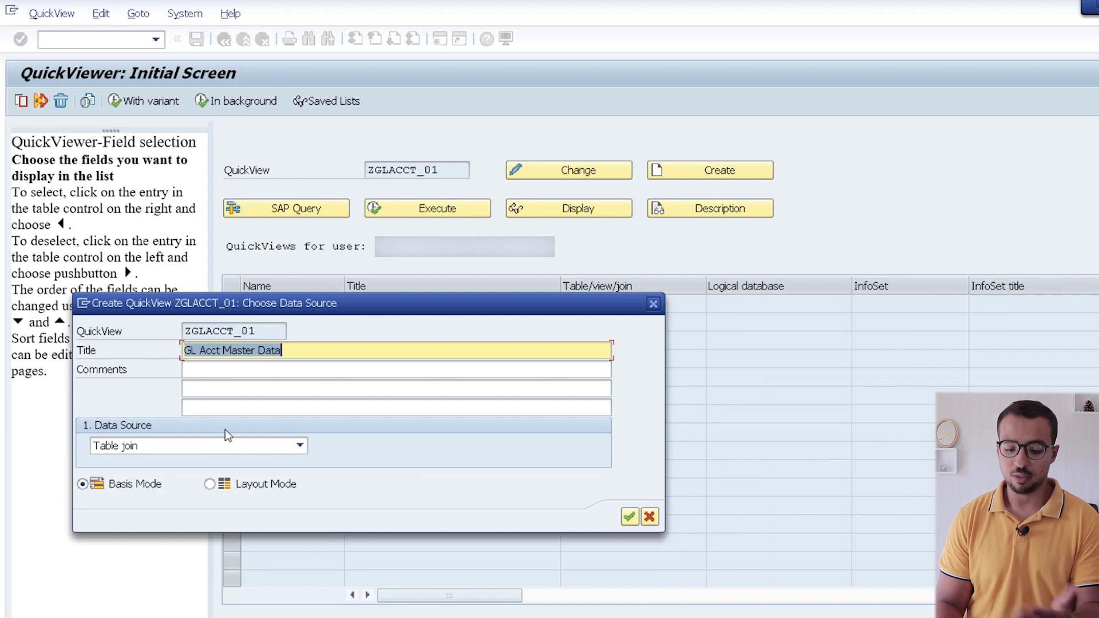
pyautogui.click(211, 484)
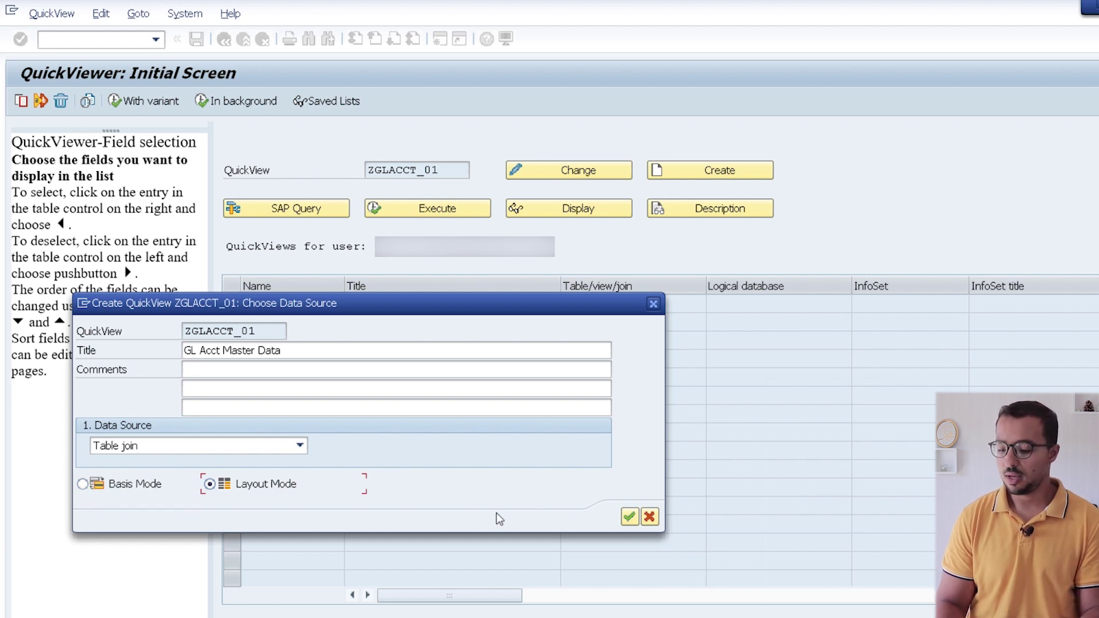
pyautogui.click(629, 517)
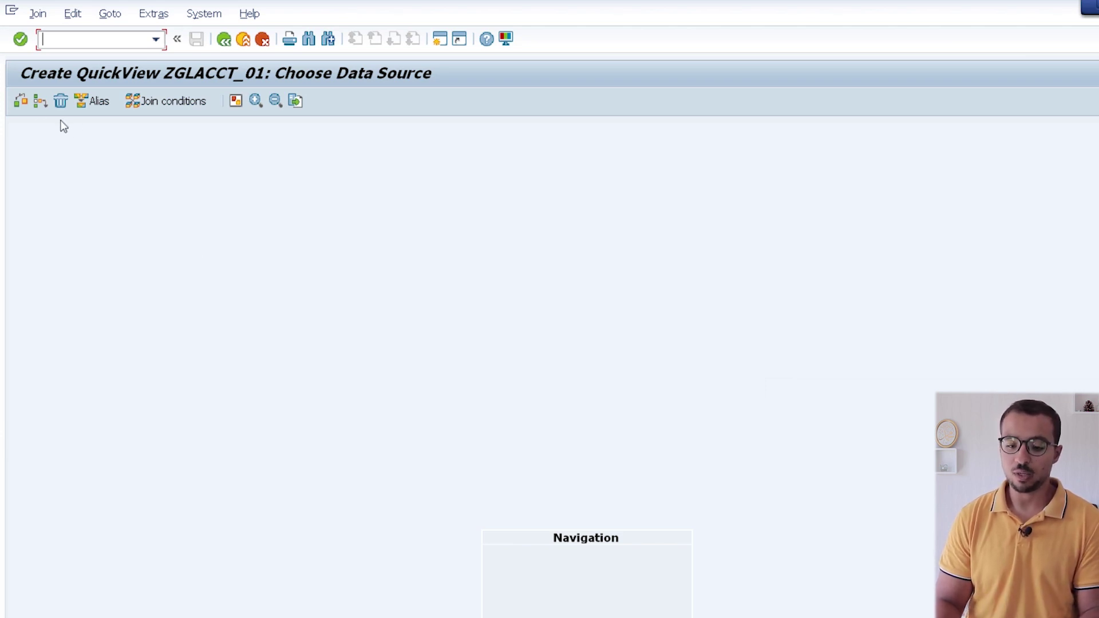
# - Insert table SKB1 into the QuickView's join
pyautogui.click(40, 102)
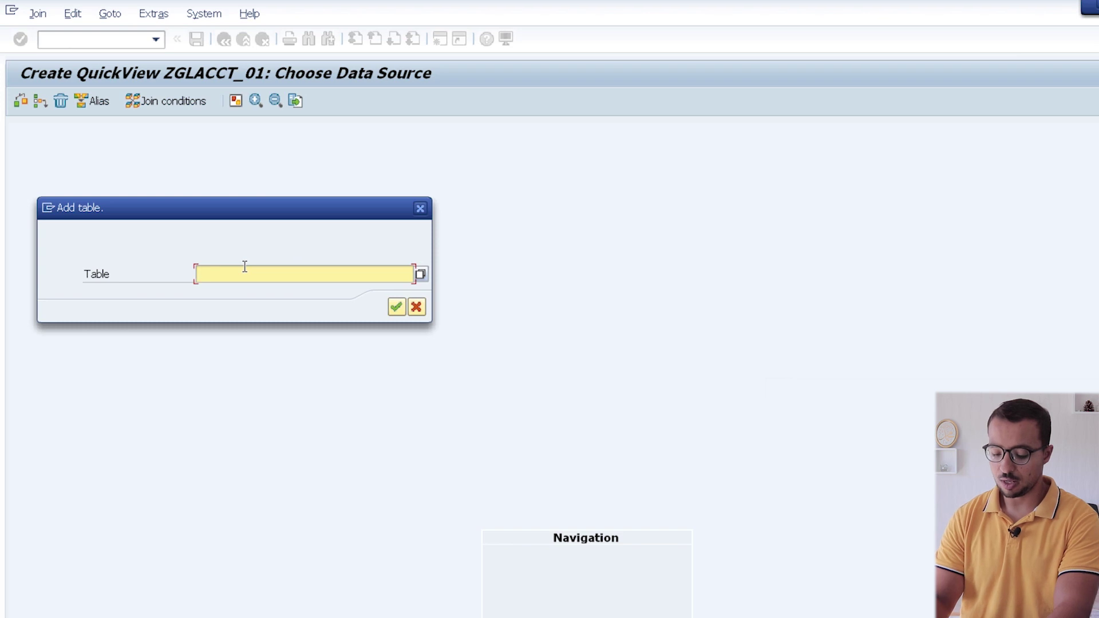
pyautogui.write('SKB1')
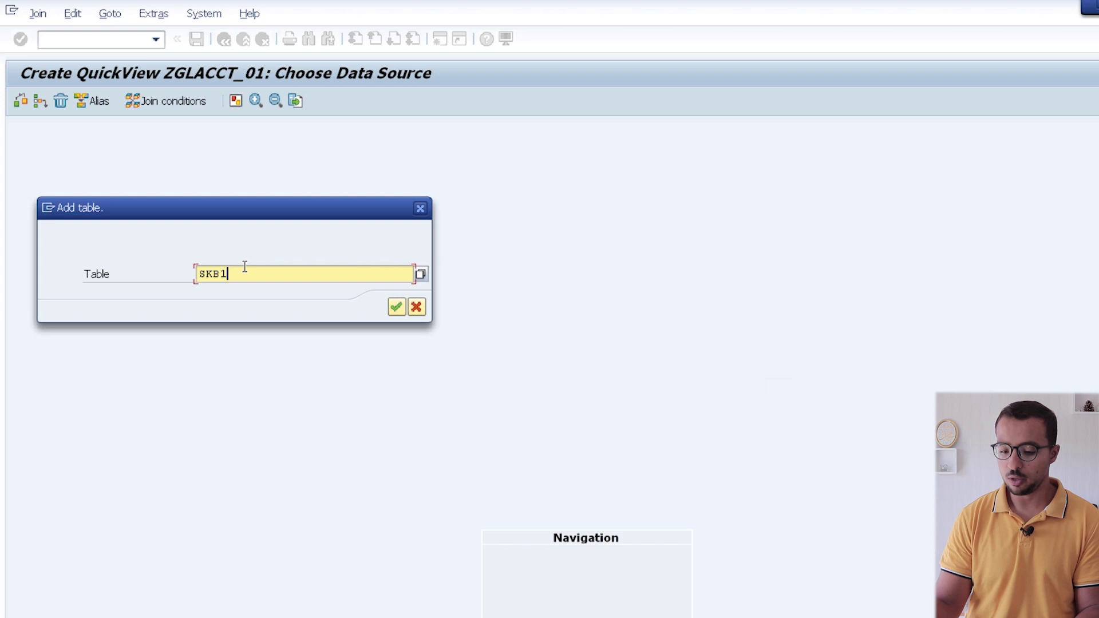
pyautogui.press('Return')
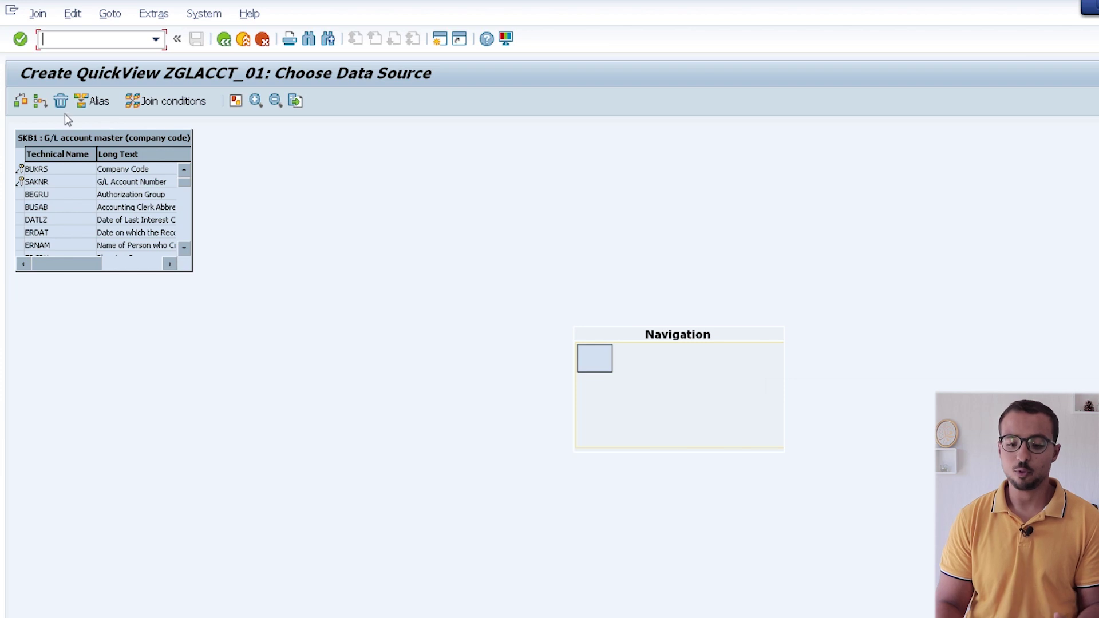
# - Insert table T001 and keep its BUKRS company code link to SKB1
pyautogui.click(44, 102)
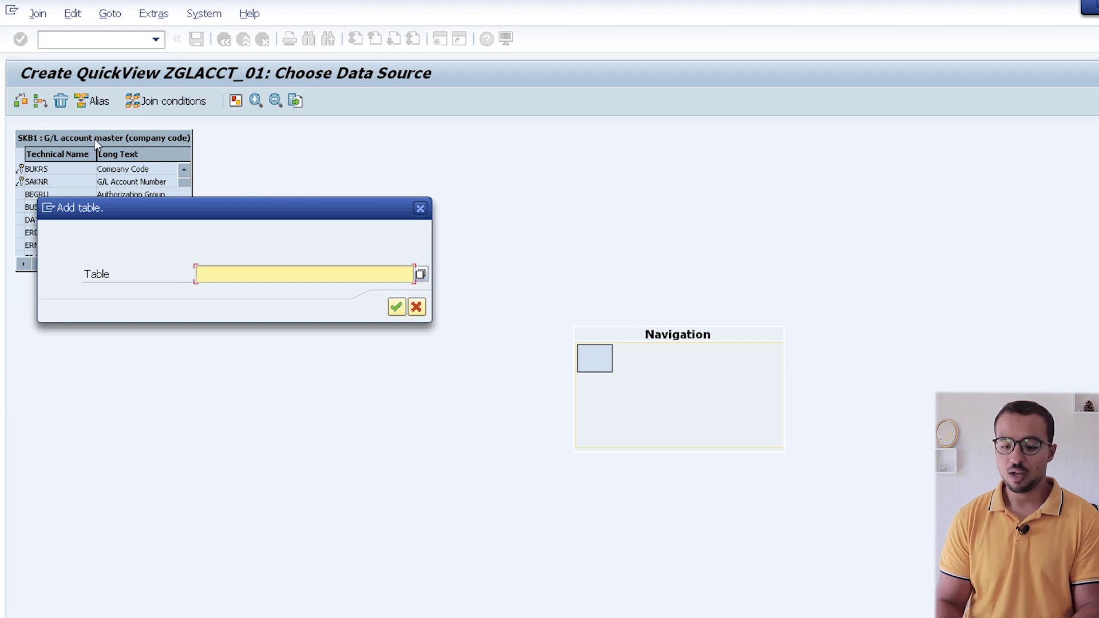
pyautogui.write('T001')
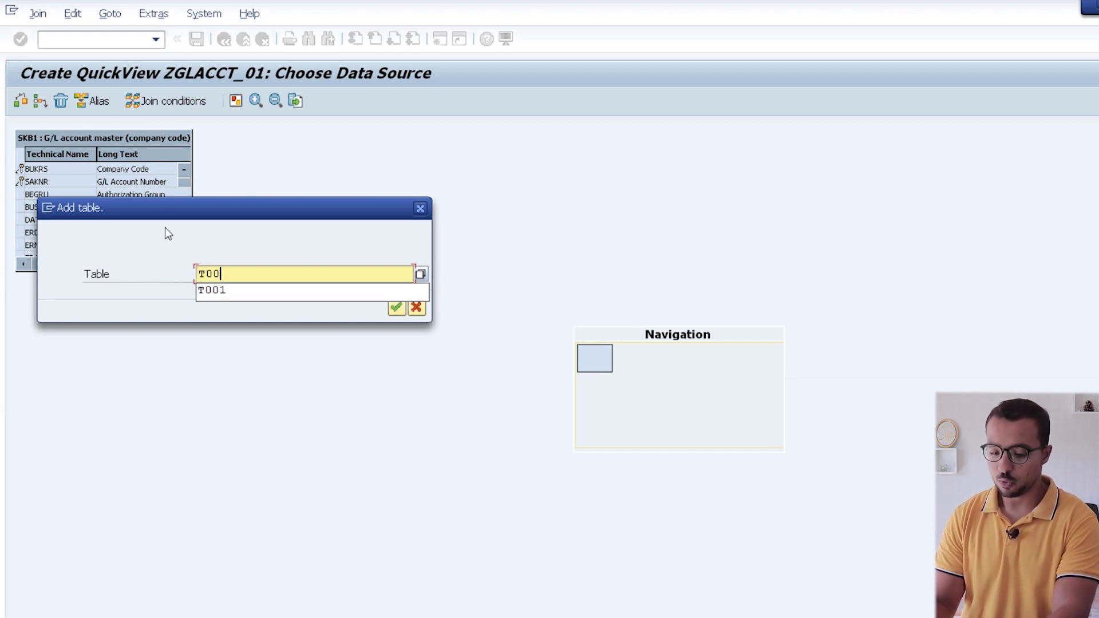
pyautogui.press('Return')
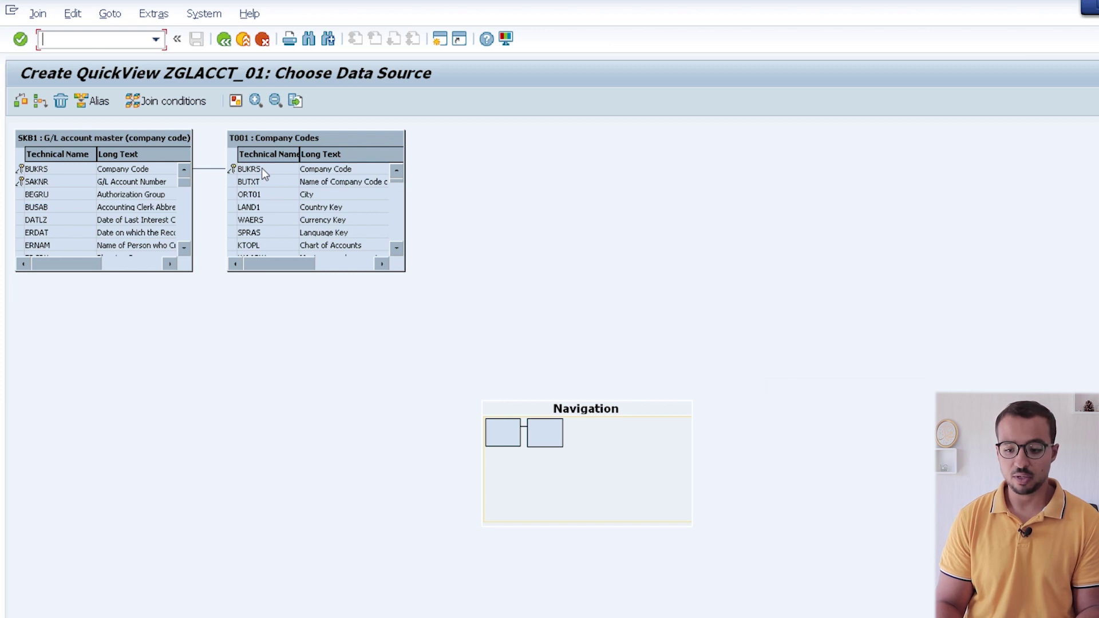
pyautogui.moveTo(160, 194)
pyautogui.mouseDown()
pyautogui.moveTo(228, 186)
pyautogui.moveTo(162, 192)
pyautogui.moveTo(229, 188)
pyautogui.moveTo(248, 213)
pyautogui.moveTo(261, 178)
pyautogui.moveTo(261, 213)
pyautogui.moveTo(202, 201)
pyautogui.mouseUp()
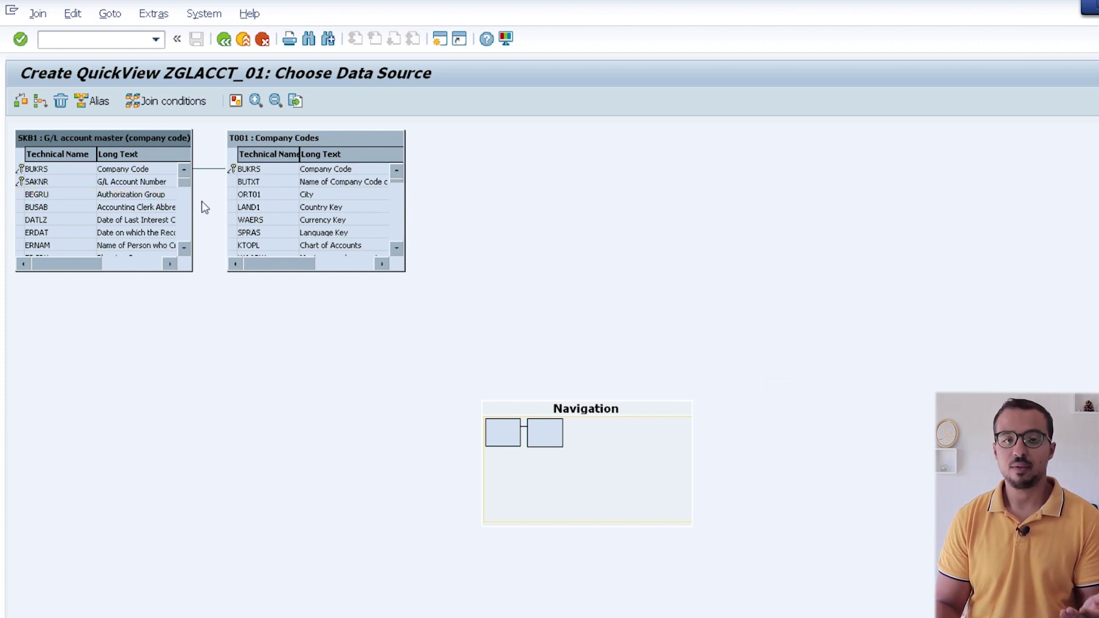
pyautogui.click(207, 170)
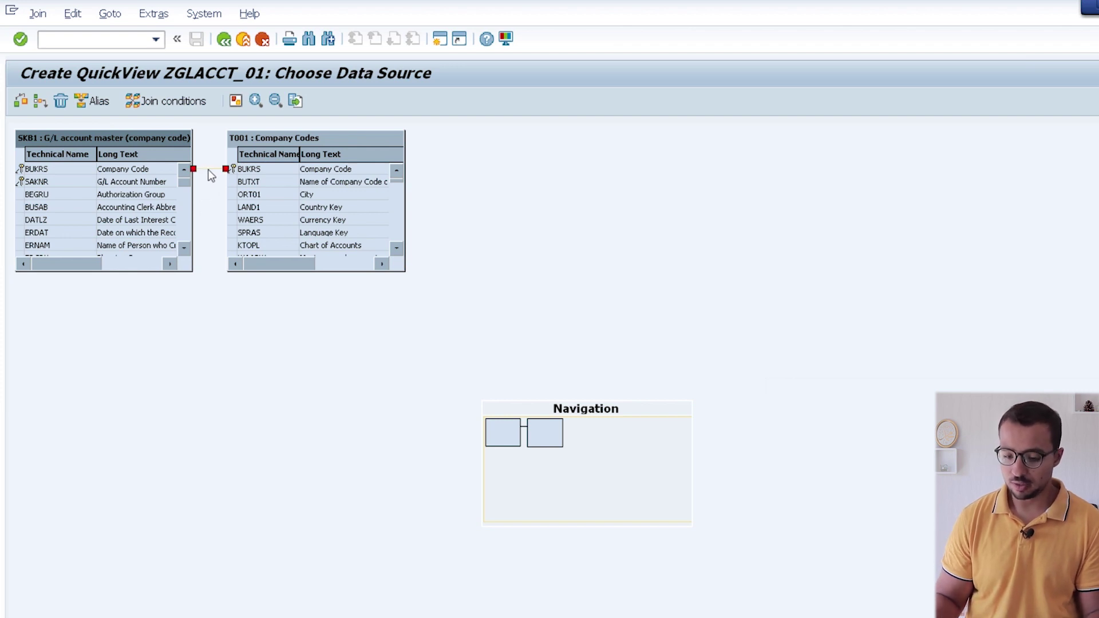
pyautogui.rightClick(208, 171)
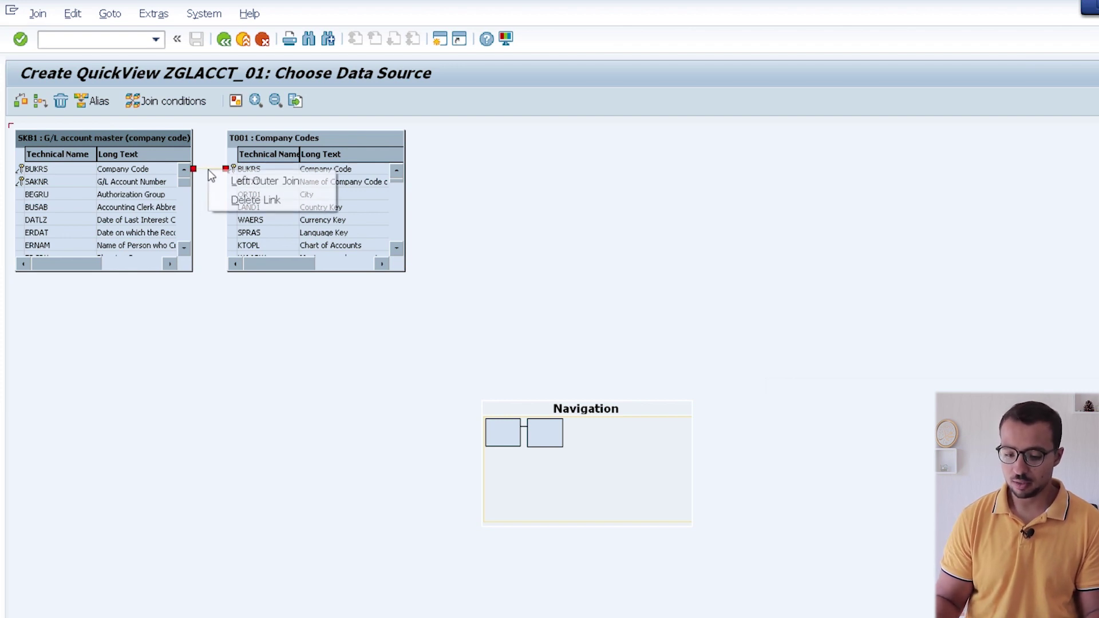
pyautogui.click(237, 201)
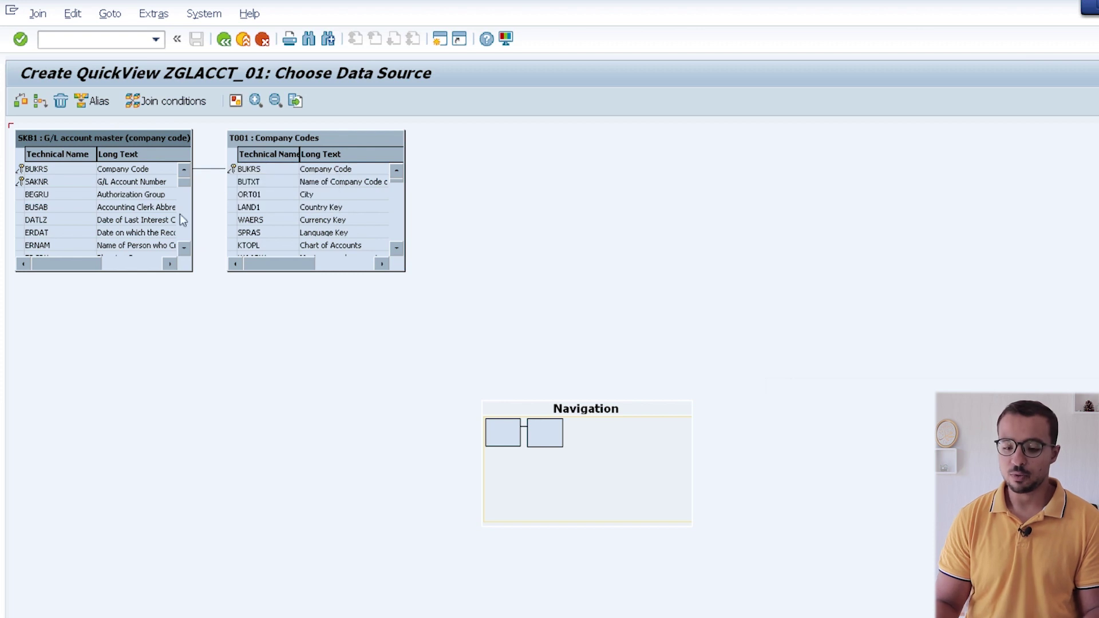
# - Insert table SKA1, reposition it, and link SKB1's SAKNR account number to it
pyautogui.click(40, 103)
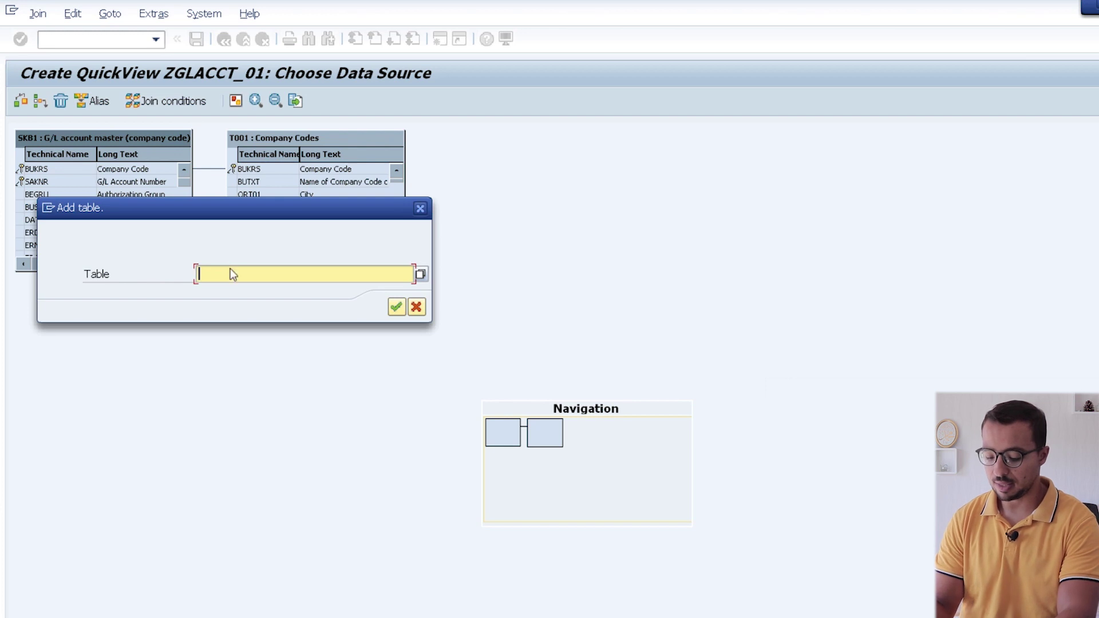
pyautogui.write('SKA1')
pyautogui.press('Return')
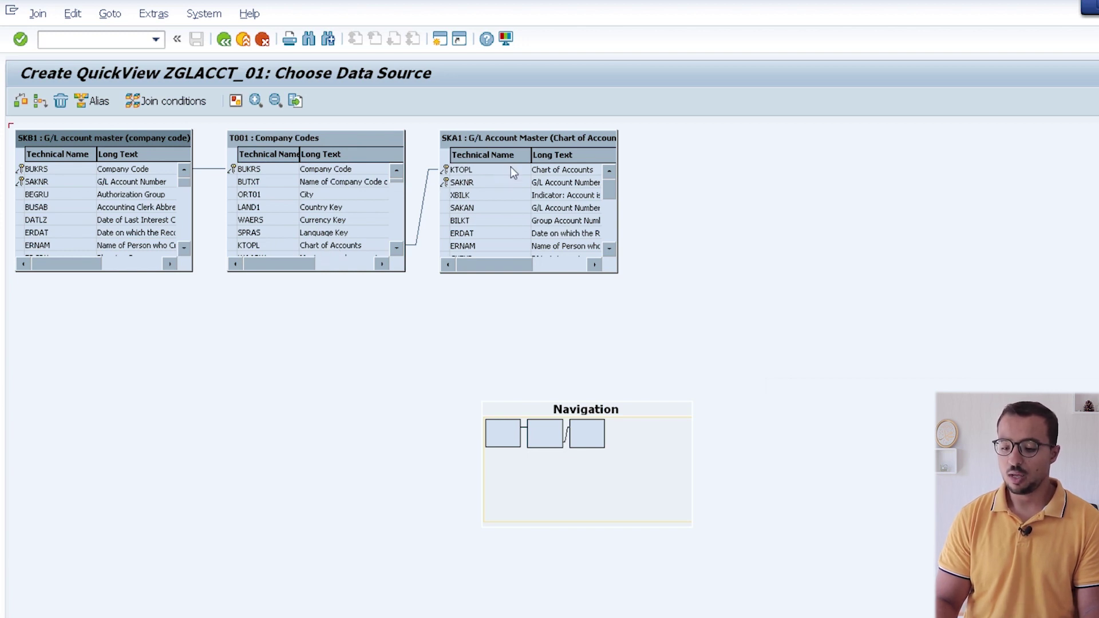
pyautogui.moveTo(517, 139); pyautogui.dragTo(512, 269)
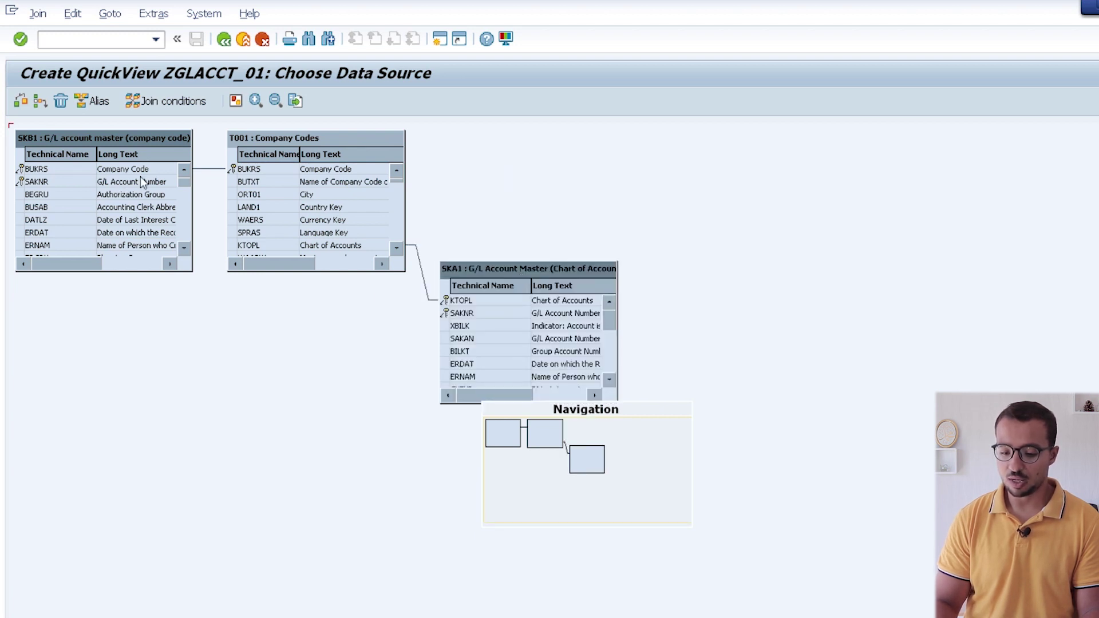
pyautogui.moveTo(151, 181); pyautogui.dragTo(446, 312)
pyautogui.moveTo(496, 273); pyautogui.dragTo(497, 303)
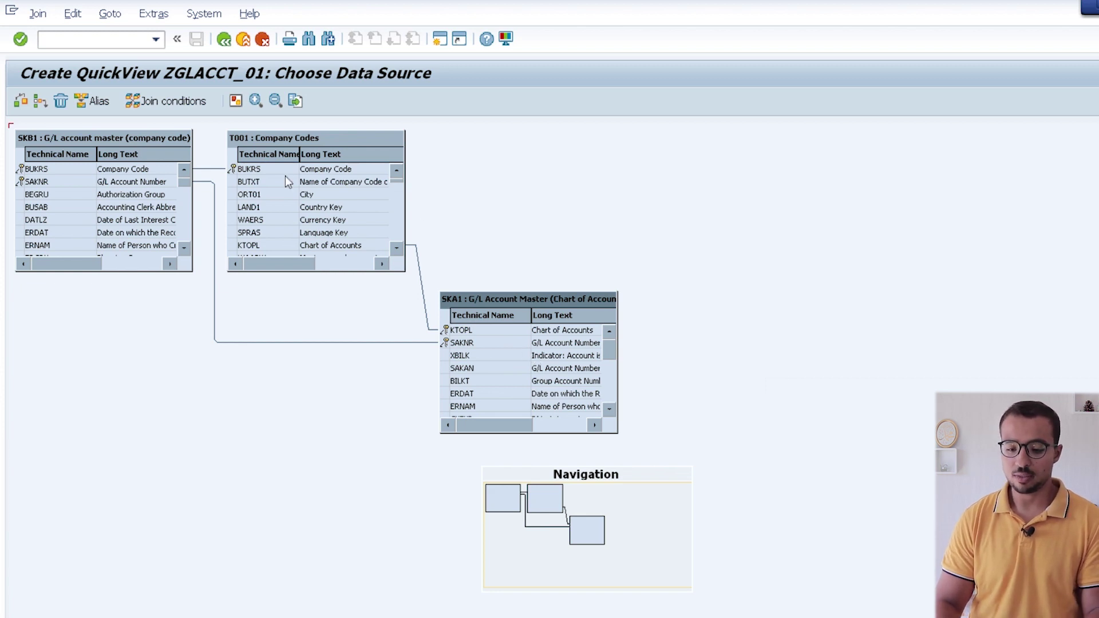
# - Insert table SKAT into the join as the fourth table
pyautogui.click(41, 102)
pyautogui.click(315, 279)
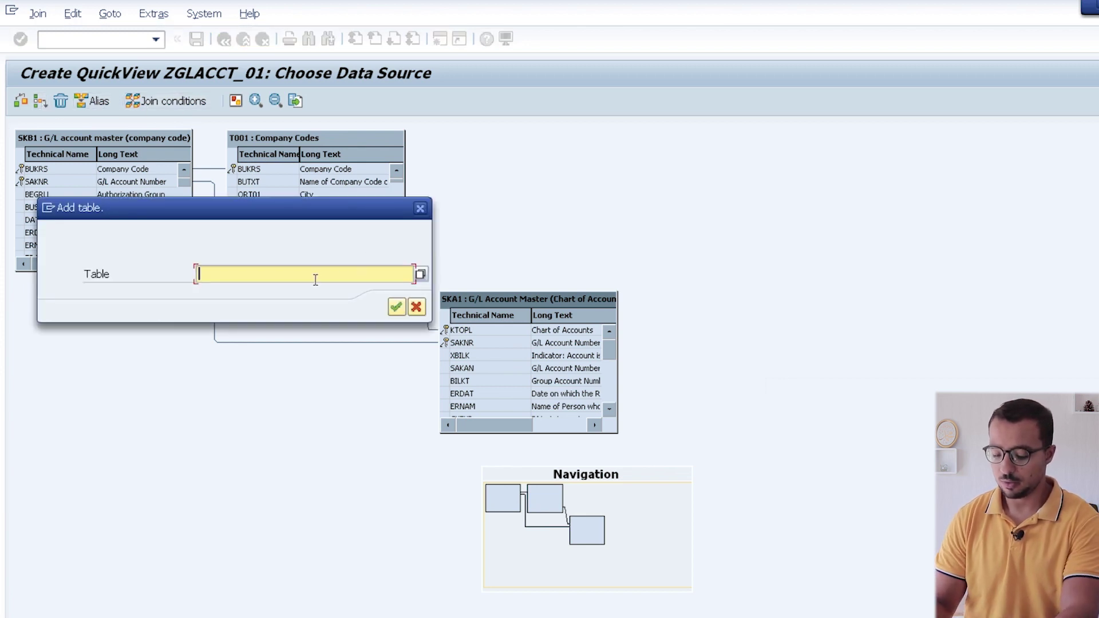
pyautogui.write('SKAT')
pyautogui.press('Return')
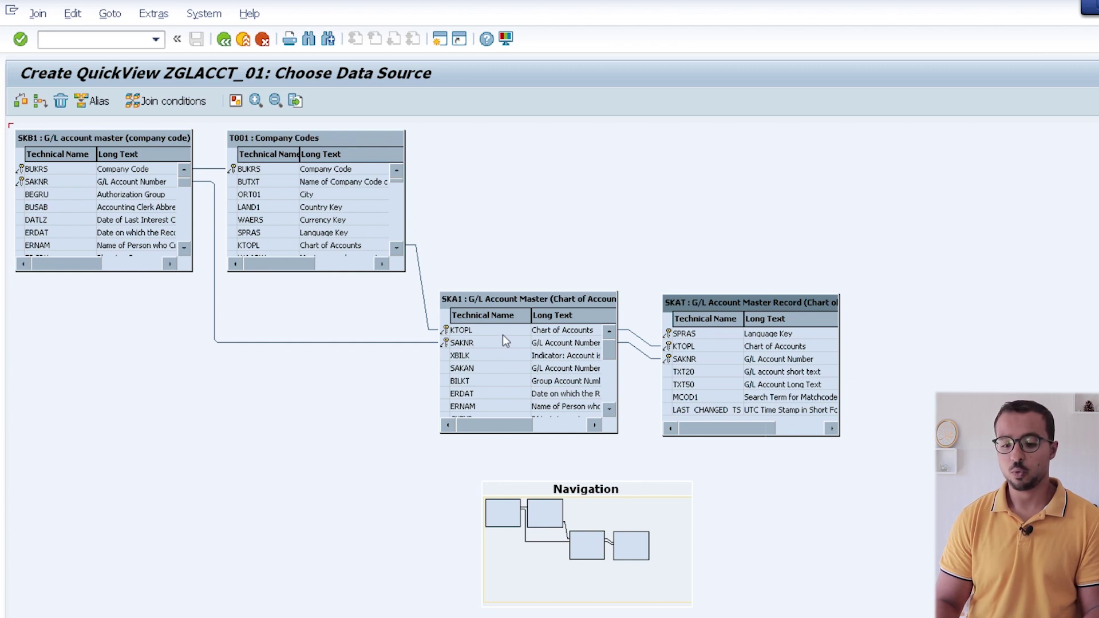
# - Check the join link conditions and toggle the navigation overview off and on
pyautogui.click(20, 104)
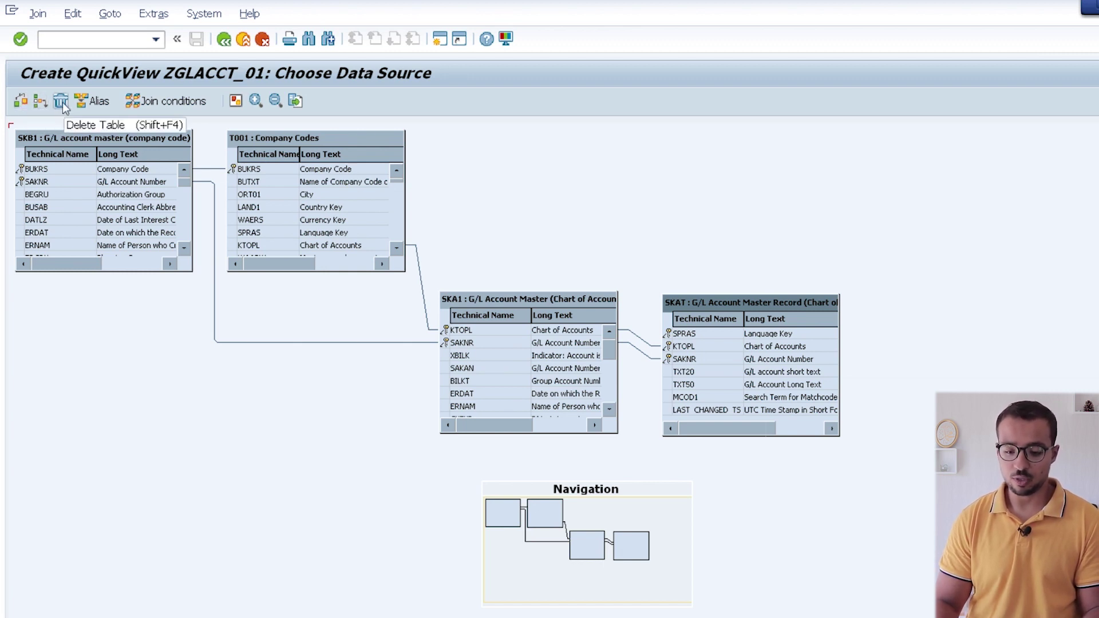
pyautogui.click(76, 136)
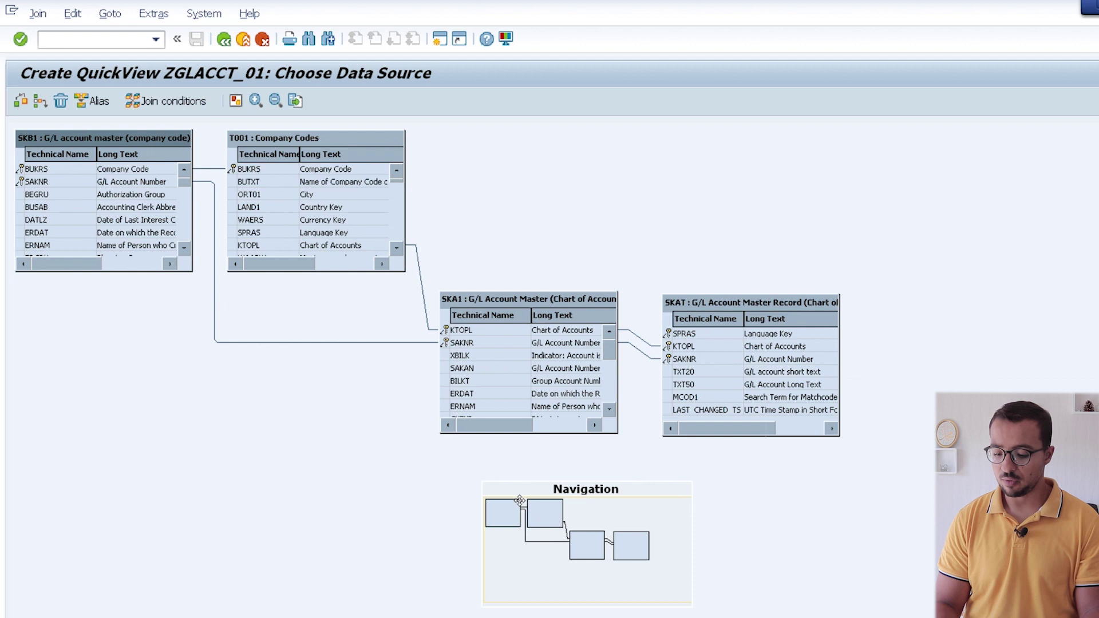
pyautogui.click(237, 103)
pyautogui.click(238, 103)
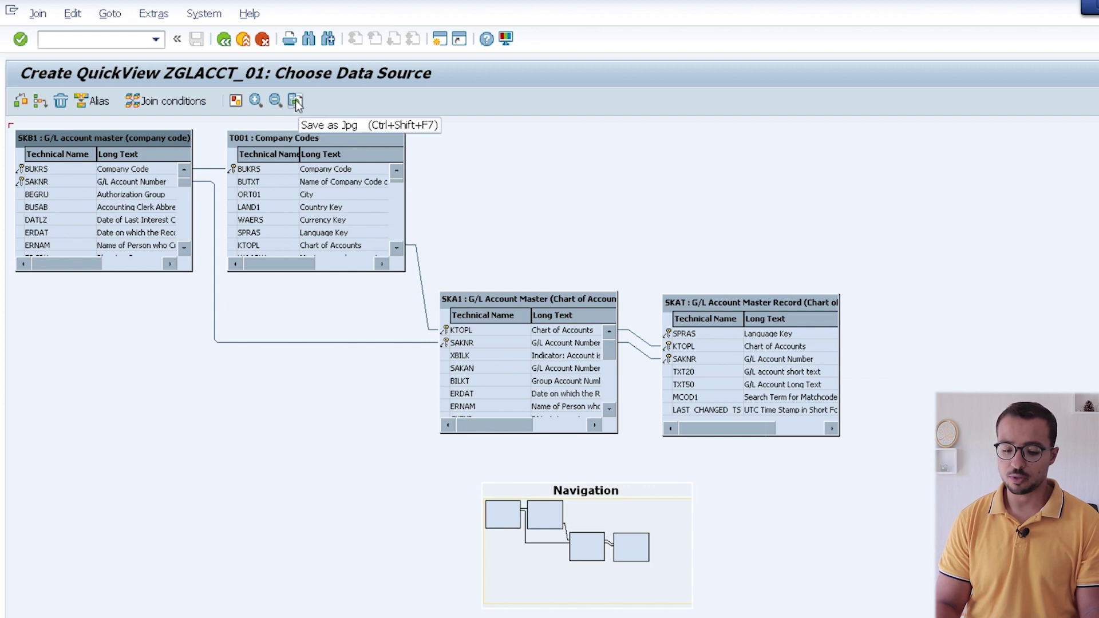
# - Go back from the Choose Data Source join screen to the list design
pyautogui.click(224, 44)
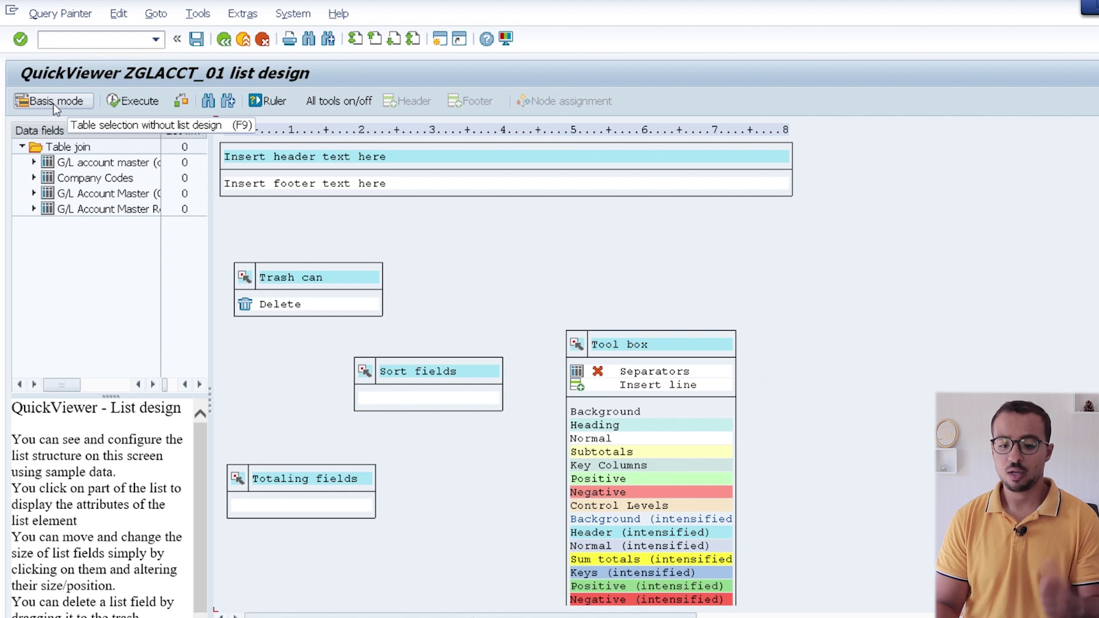
# - In Basis mode, tick Company Code and Authorization Group from the G/L account master as list fields
pyautogui.click(57, 102)
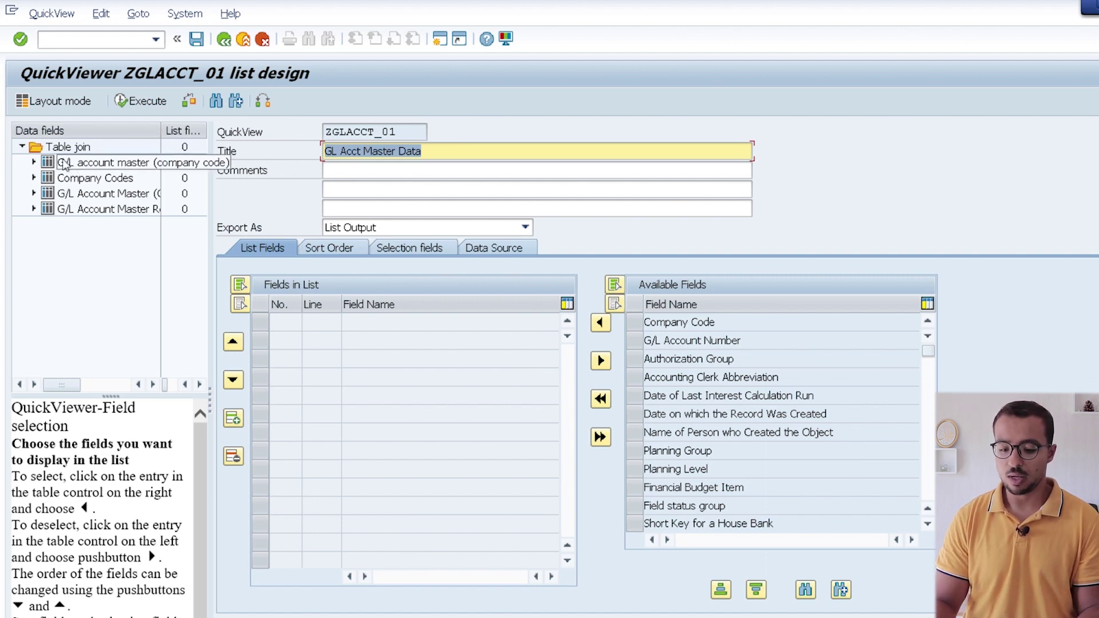
pyautogui.click(35, 162)
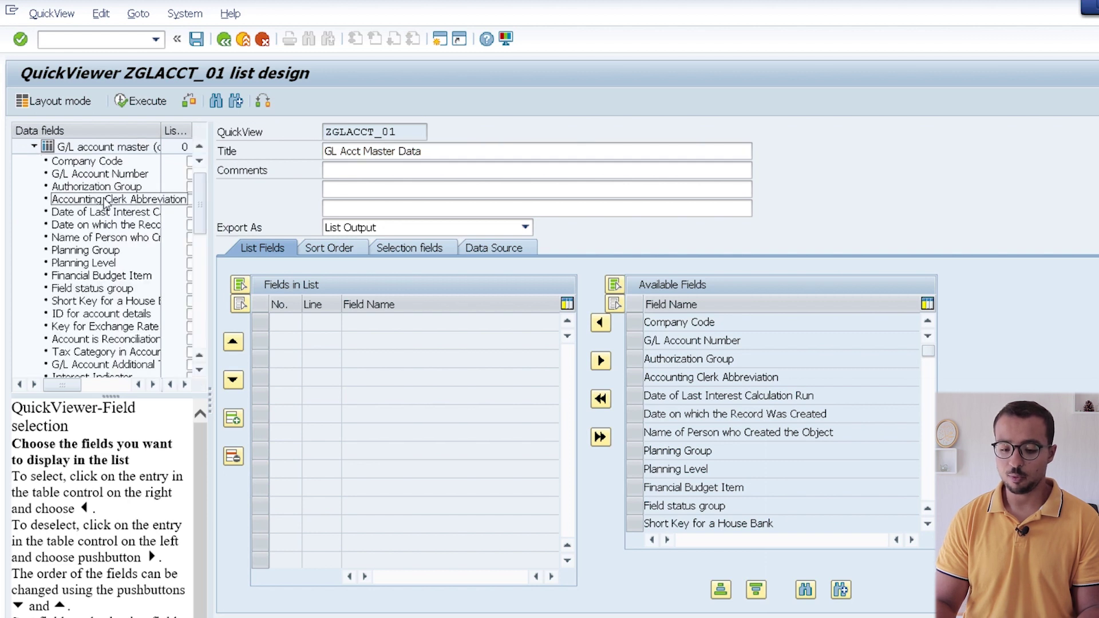
pyautogui.moveTo(209, 247); pyautogui.dragTo(411, 248)
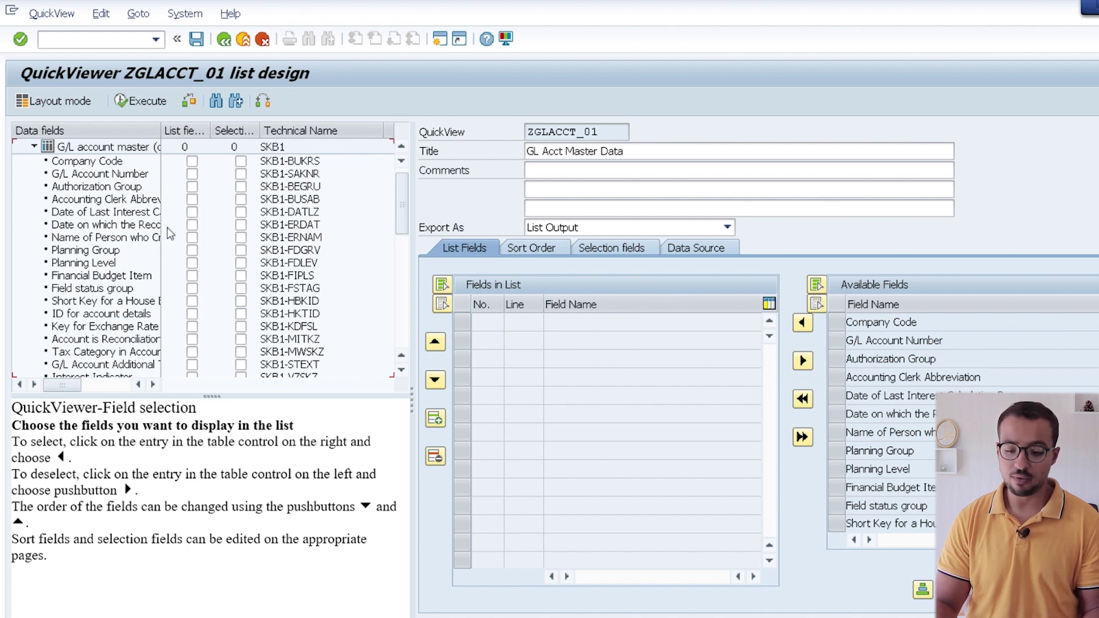
pyautogui.scroll(-10, 167, 227)
pyautogui.scroll(8, 167, 228)
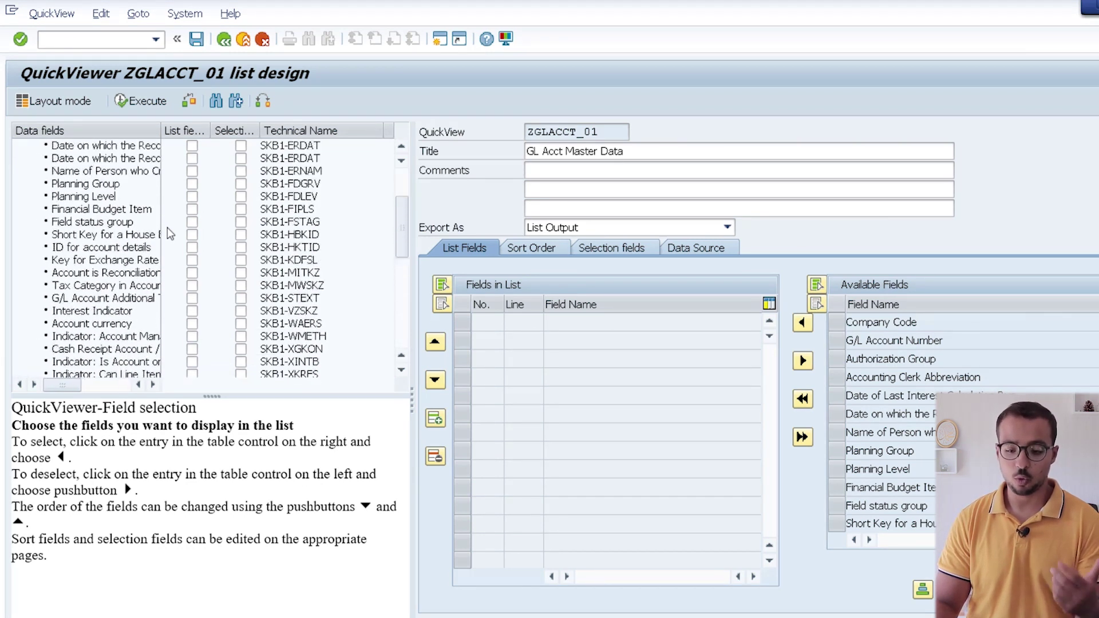
pyautogui.scroll(3, 167, 228)
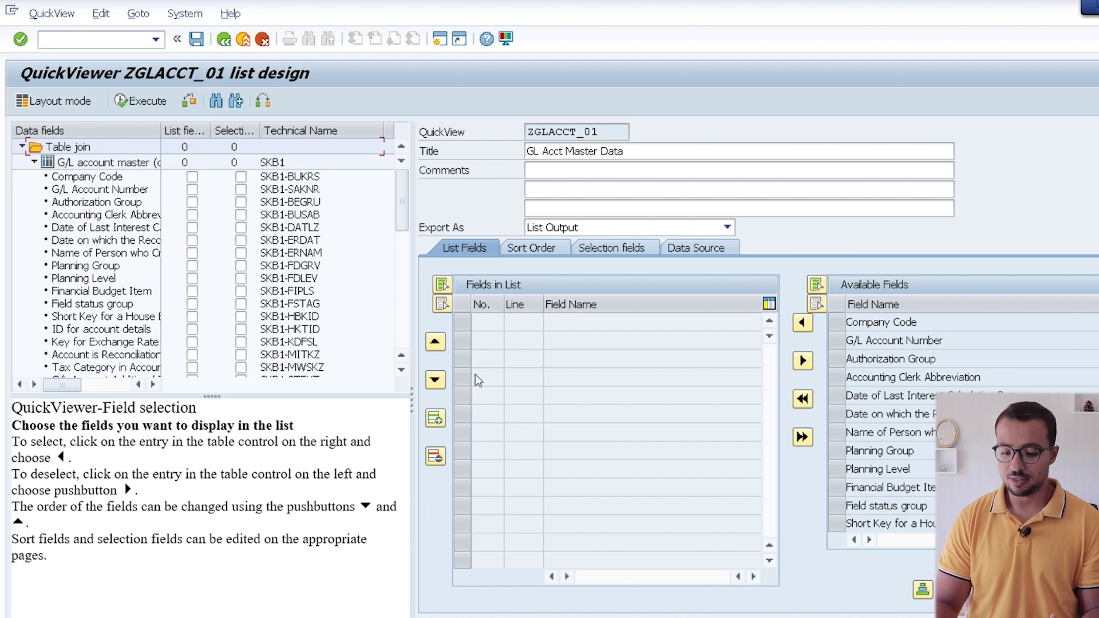
pyautogui.click(191, 176)
pyautogui.click(191, 201)
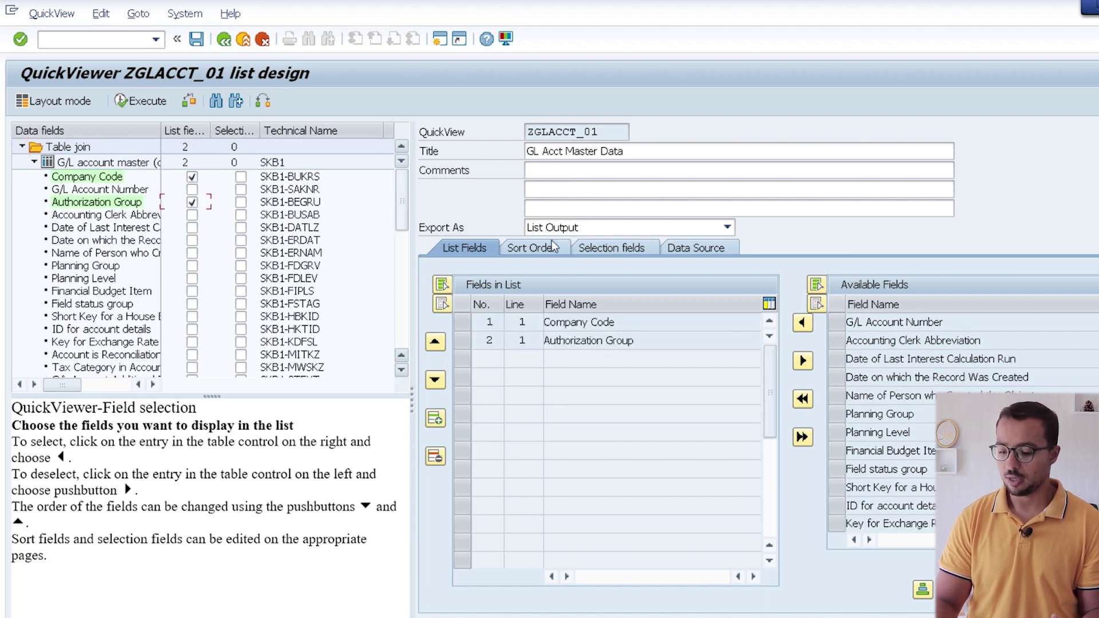
# - Add all remaining fields so all 152 fields are in the output list
pyautogui.click(803, 403)
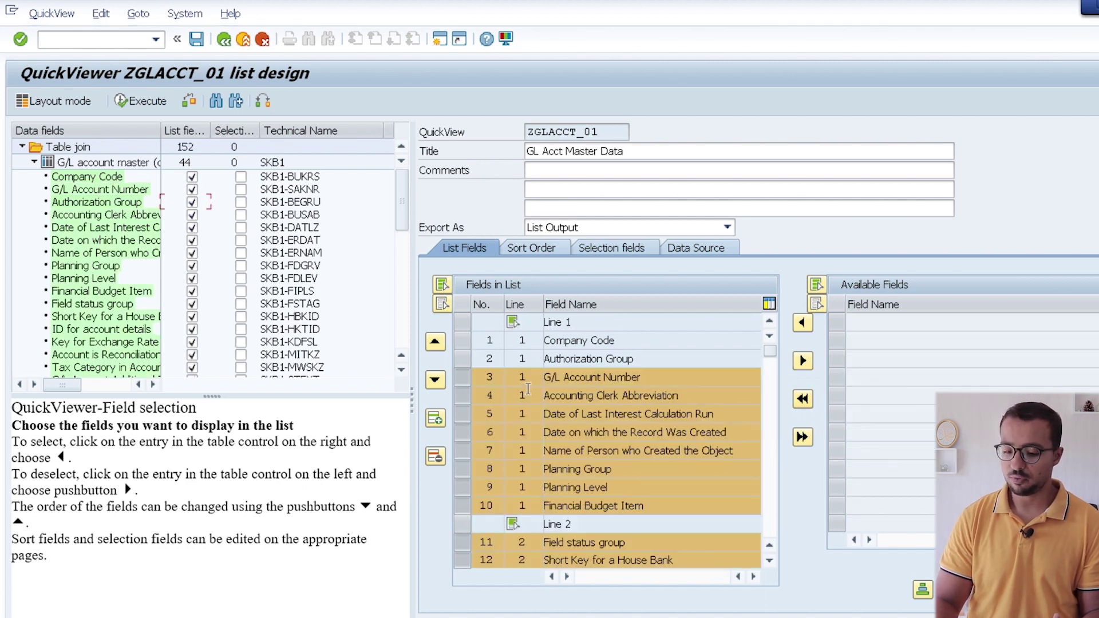
pyautogui.scroll(-4, 229, 309)
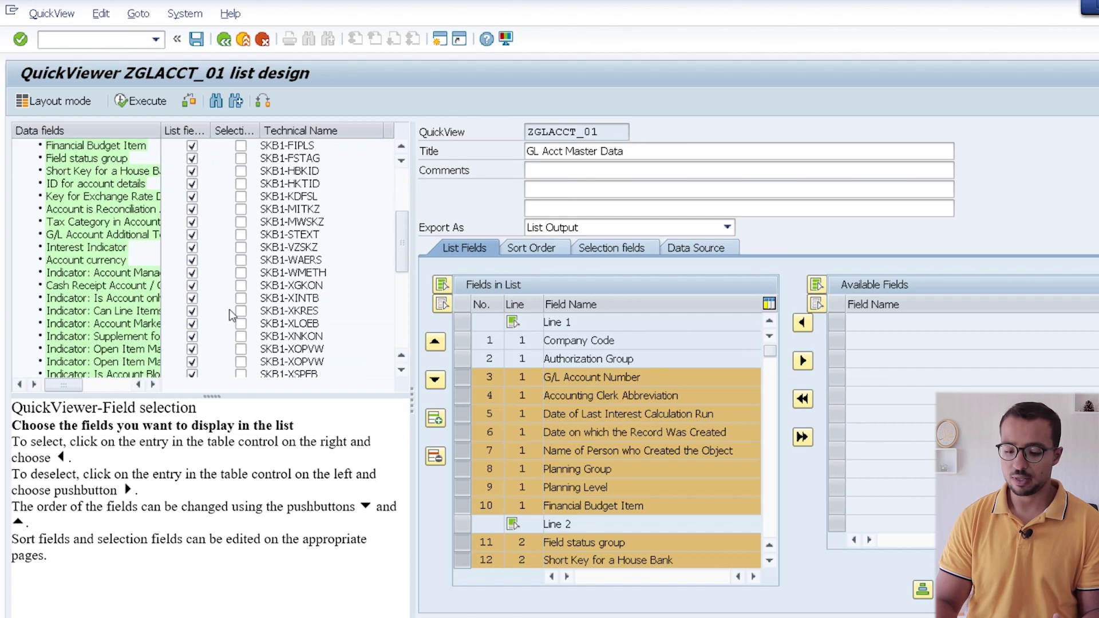
pyautogui.scroll(5, 231, 314)
pyautogui.scroll(-1, 231, 314)
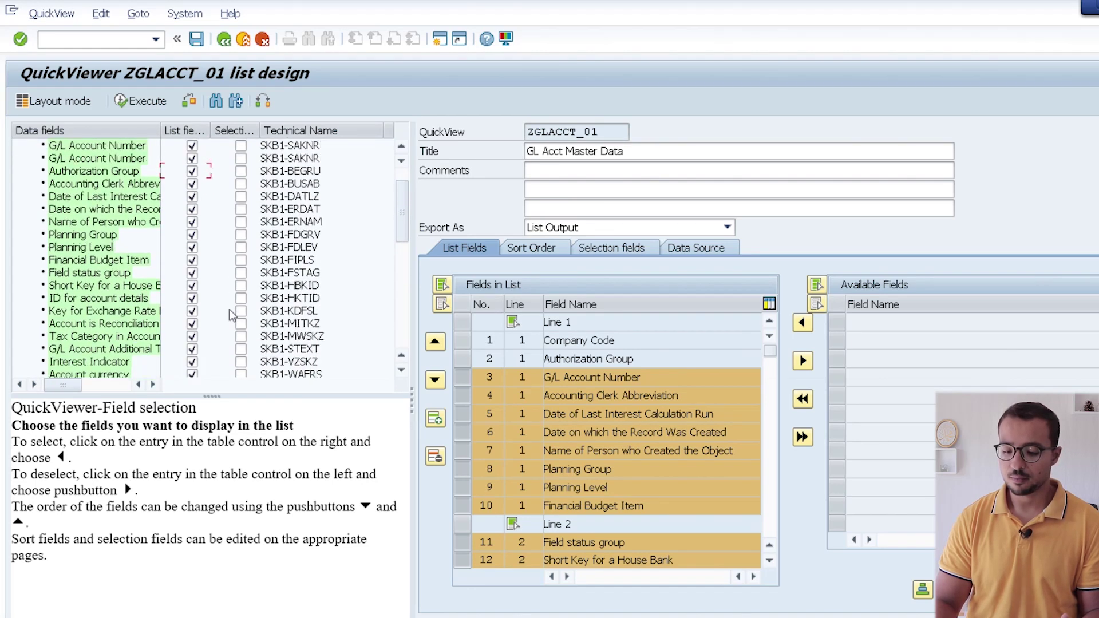
pyautogui.scroll(1, 231, 314)
pyautogui.scroll(-2, 213, 248)
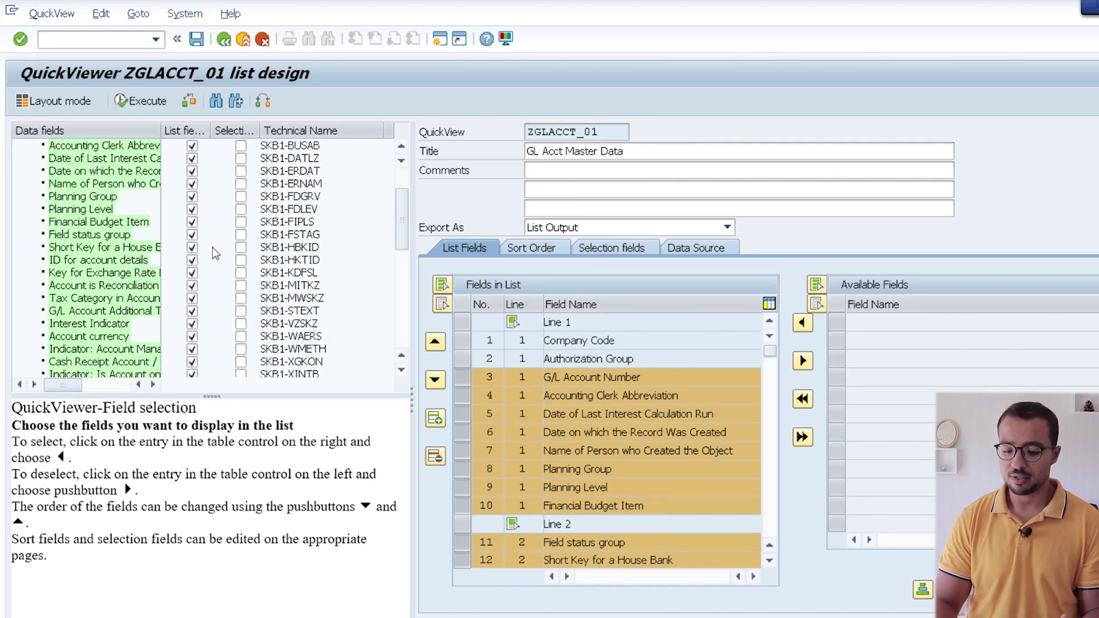
pyautogui.scroll(2, 212, 248)
pyautogui.click(31, 163)
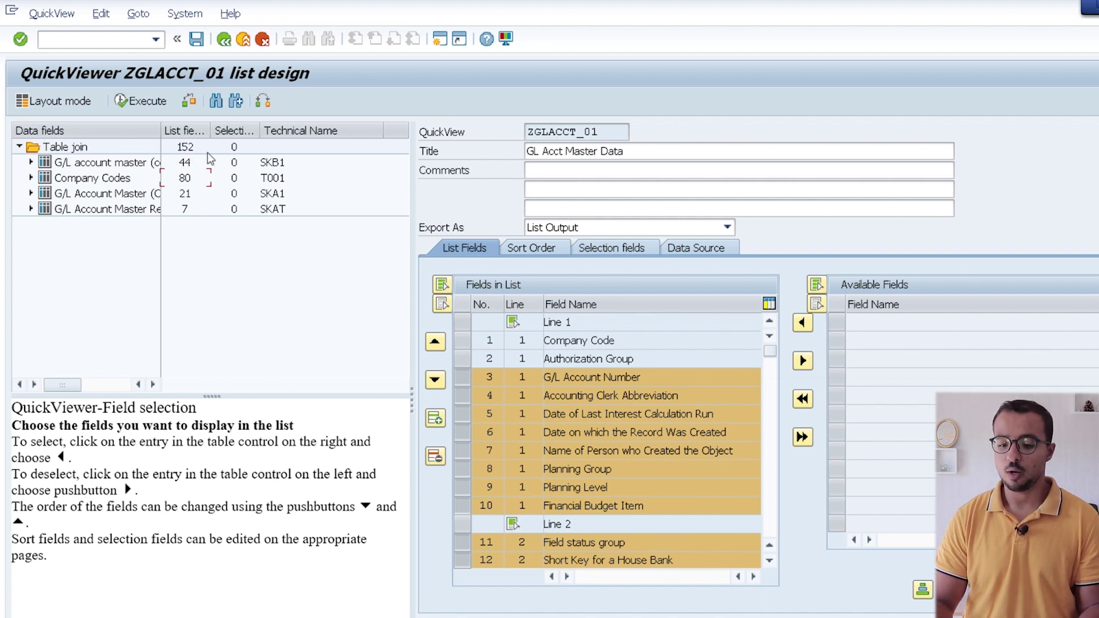
# - Make Company Code and G/L Account Number selection fields
pyautogui.click(31, 162)
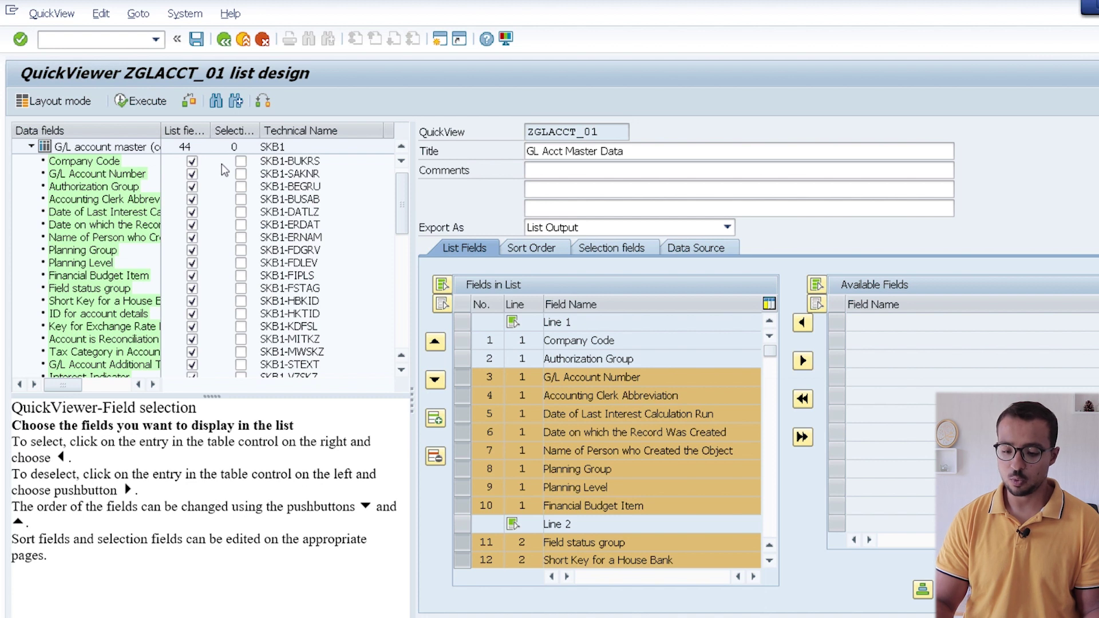
pyautogui.click(240, 160)
pyautogui.click(240, 174)
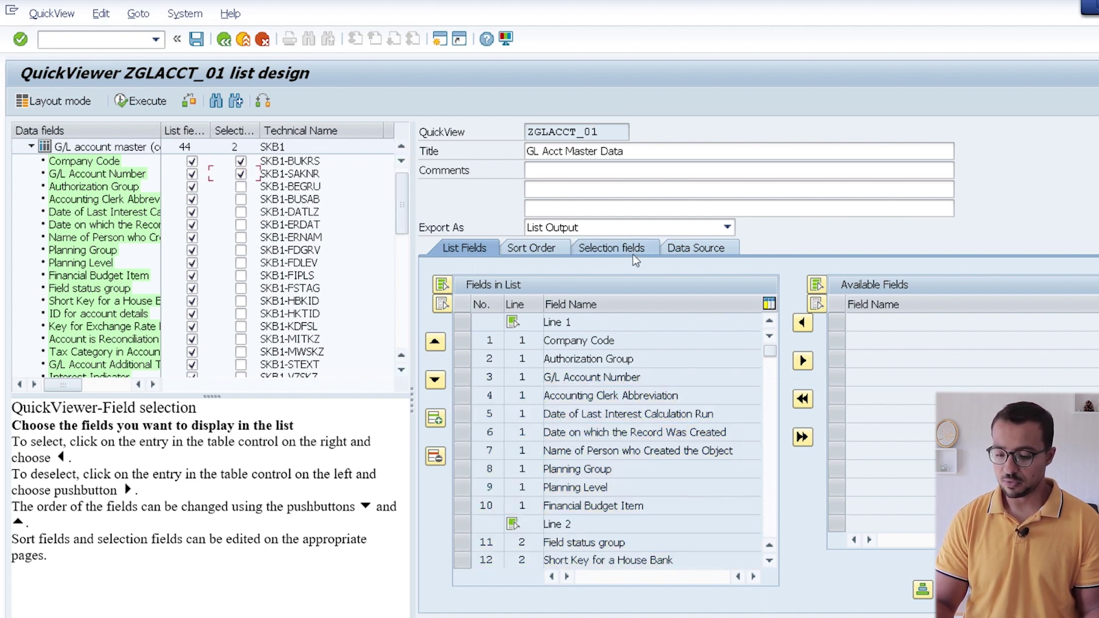
pyautogui.click(594, 250)
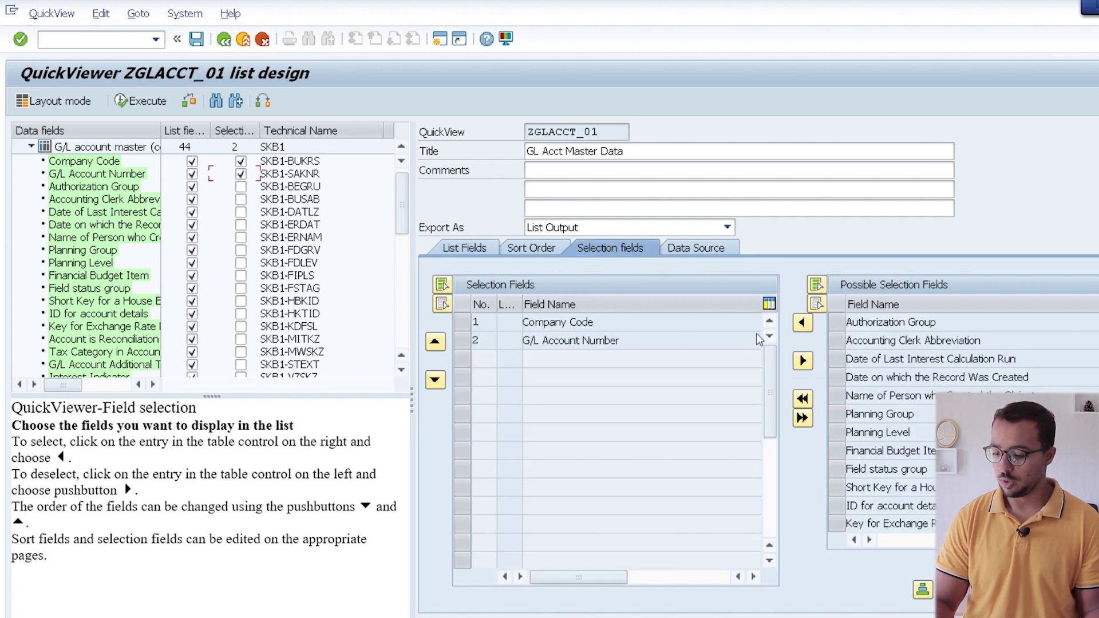
pyautogui.click(837, 359)
pyautogui.click(836, 377)
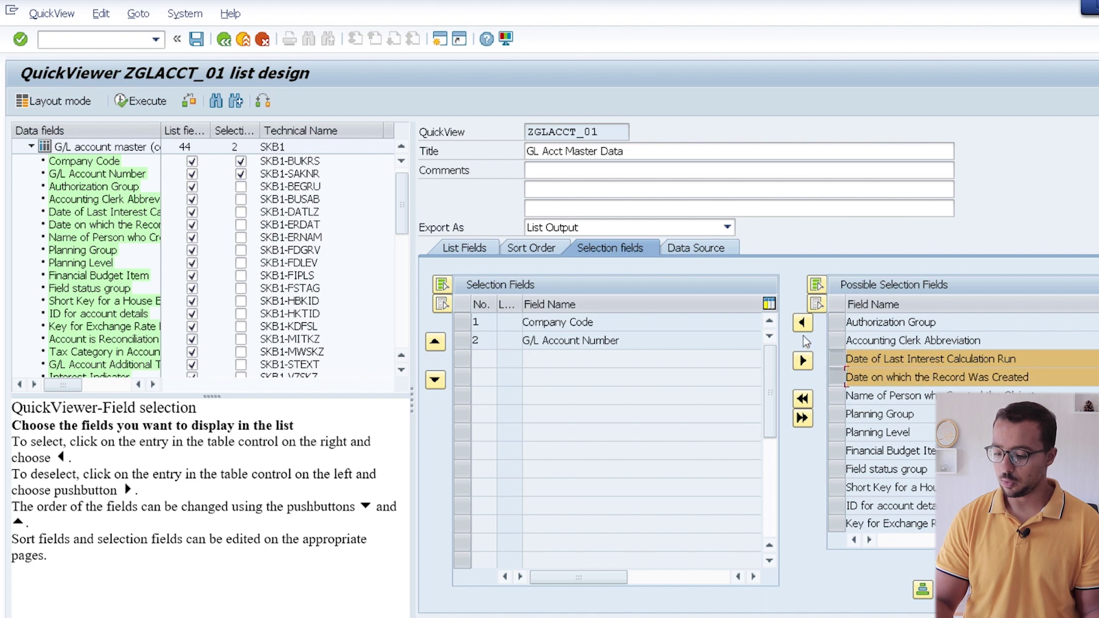
pyautogui.click(837, 377)
pyautogui.click(836, 359)
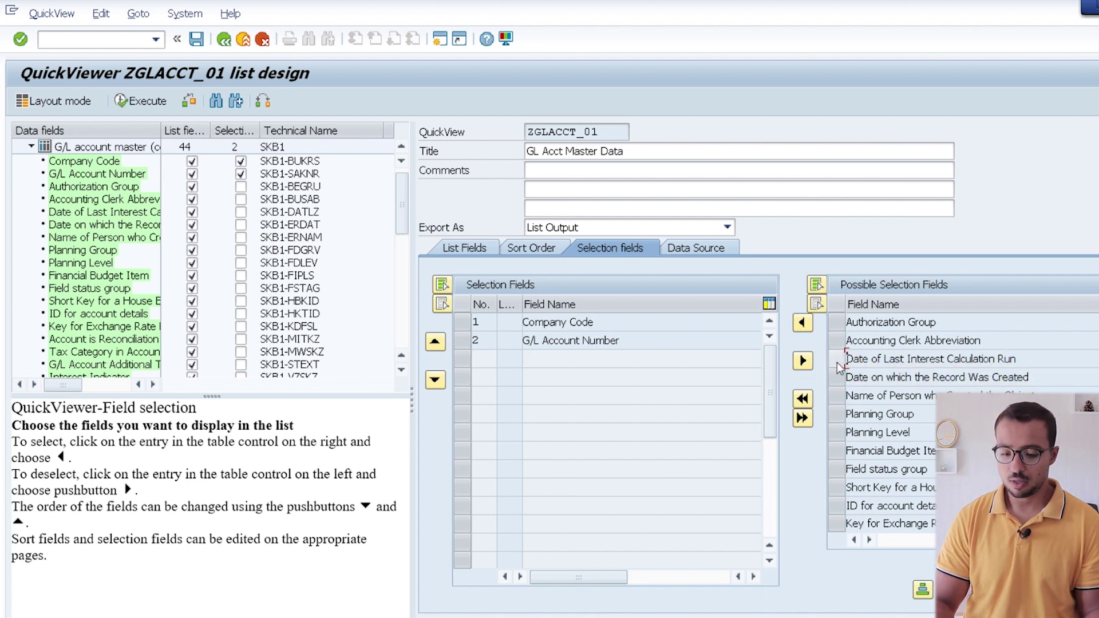
pyautogui.scroll(-4, 239, 250)
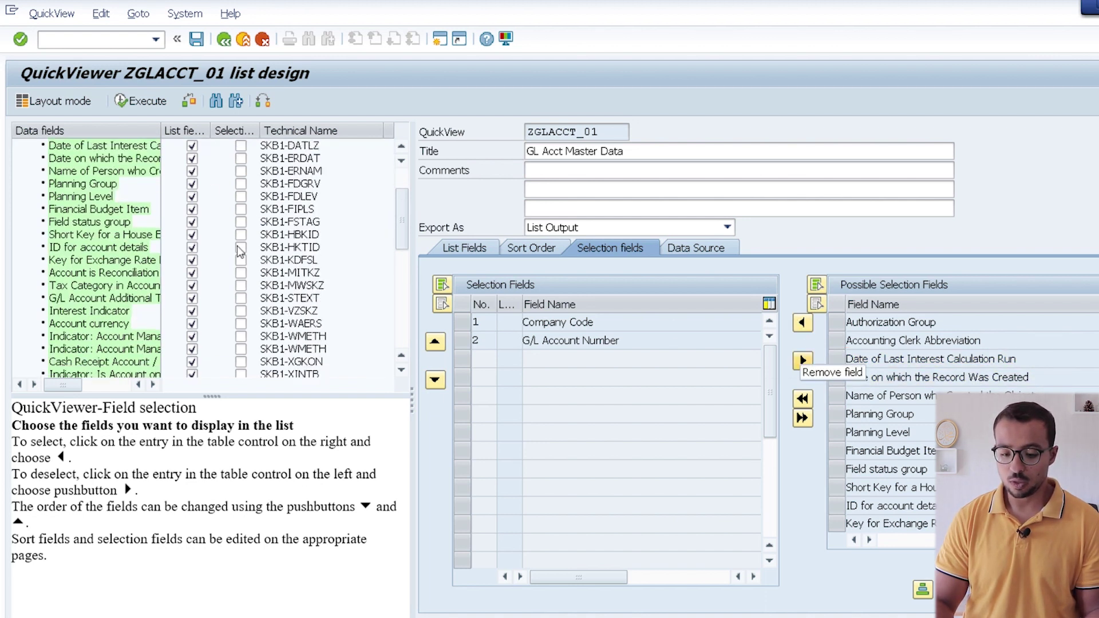
pyautogui.scroll(4, 239, 251)
# - Make SKAT's Language Key a selection field, then review the Sort Order and Data Source tabs
pyautogui.click(31, 147)
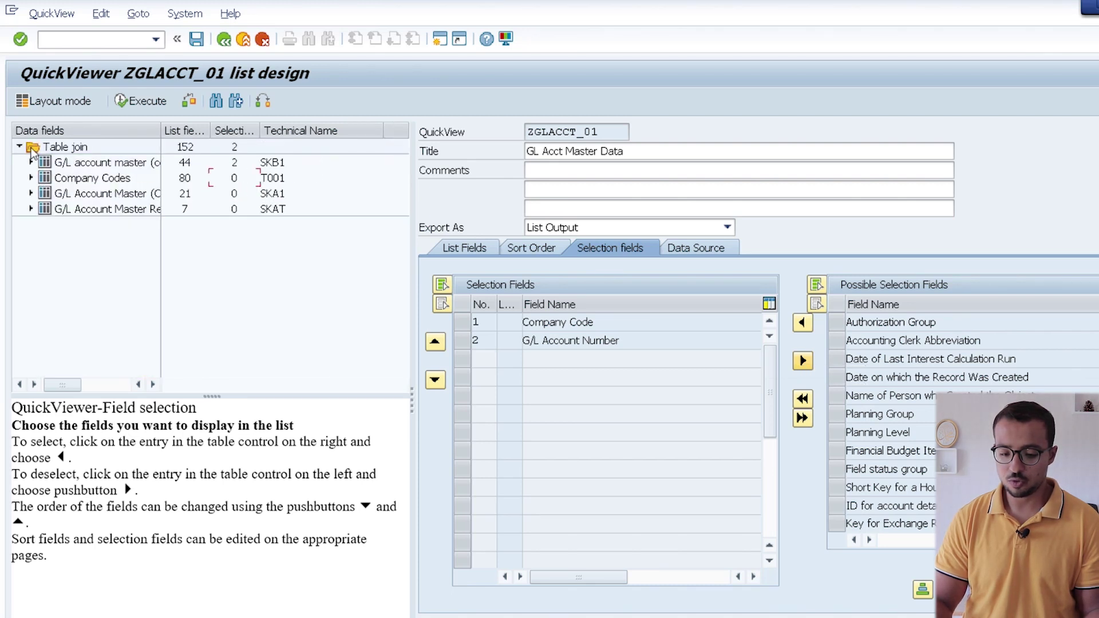
pyautogui.click(31, 208)
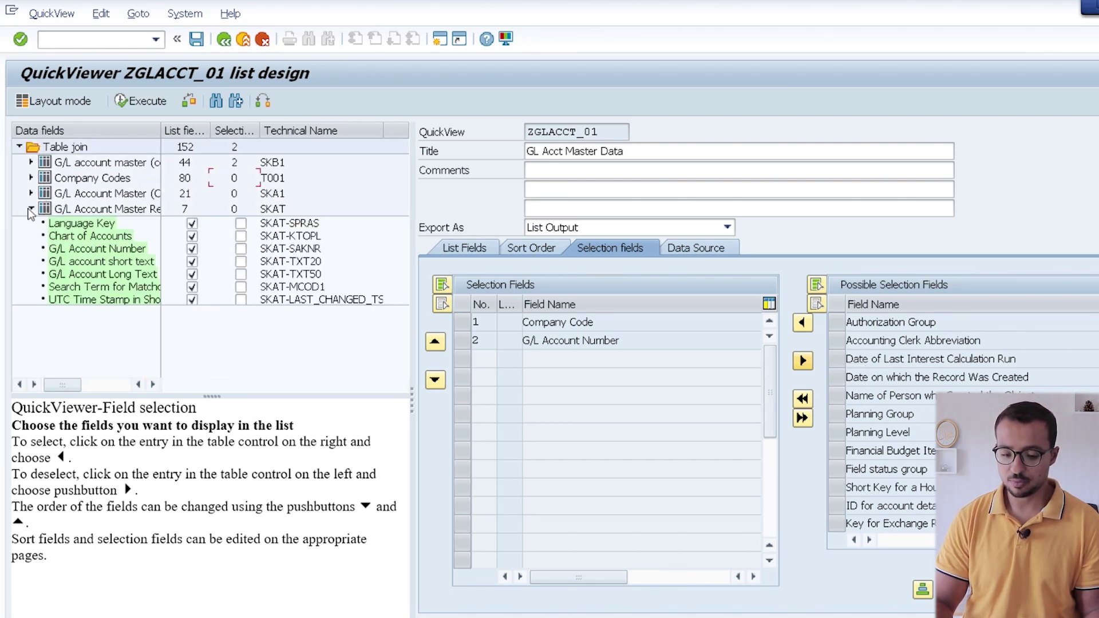
pyautogui.click(240, 223)
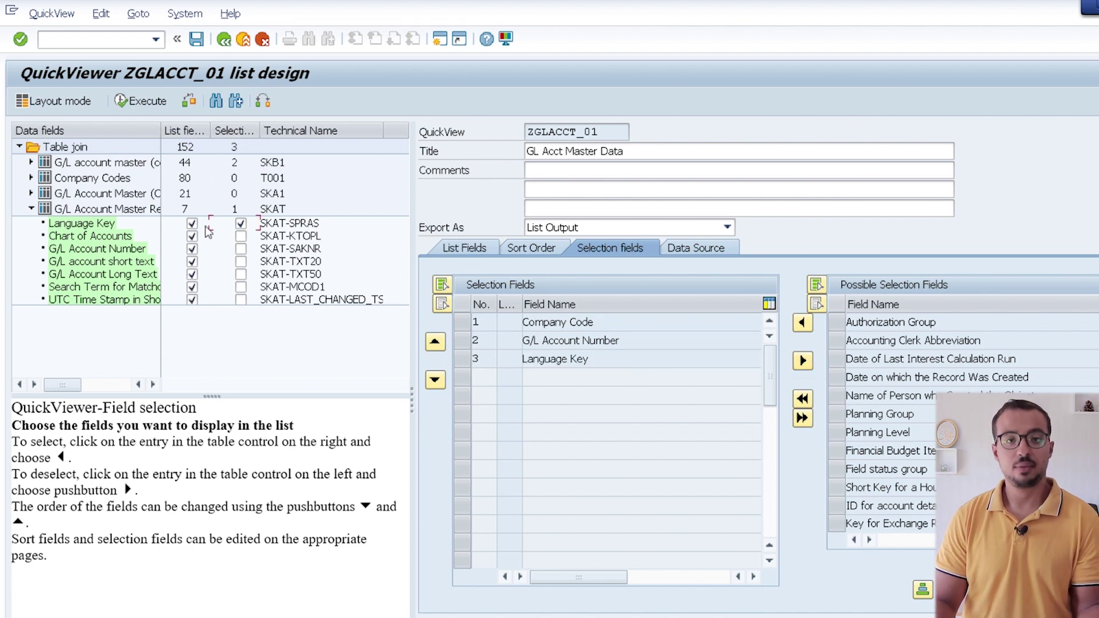
pyautogui.click(534, 245)
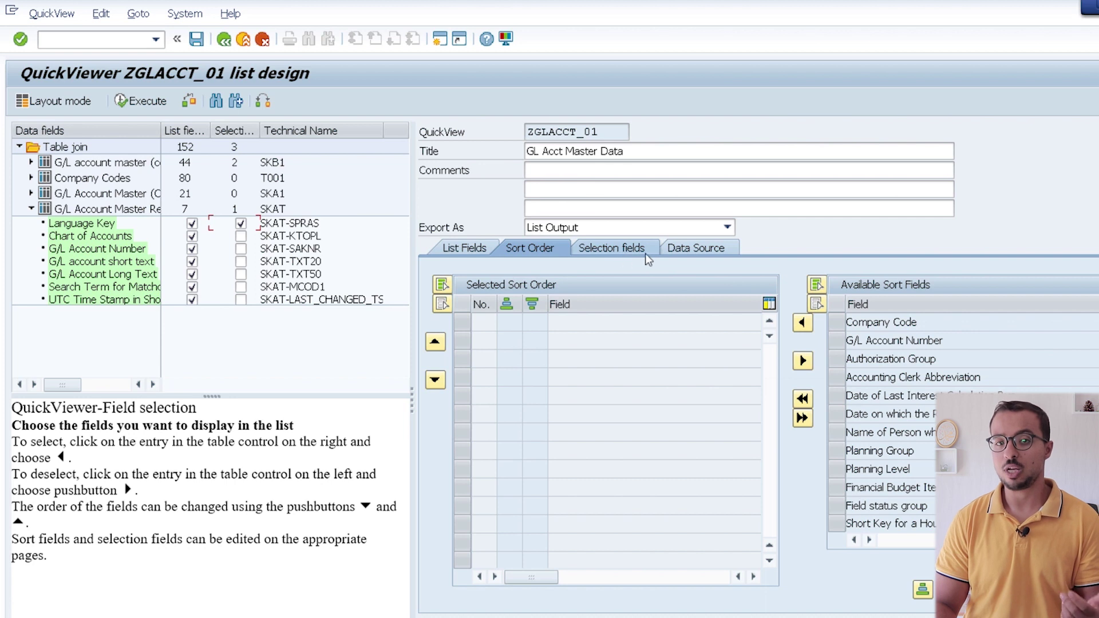
pyautogui.click(687, 252)
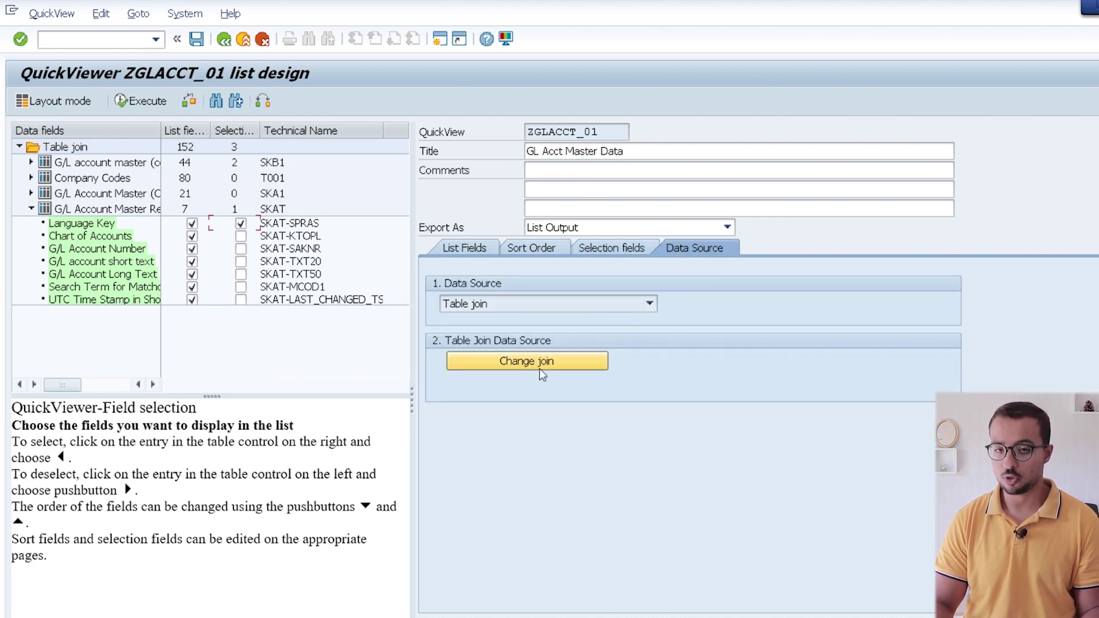
# - In Layout mode, rename the company code column heading to CCD
pyautogui.click(51, 101)
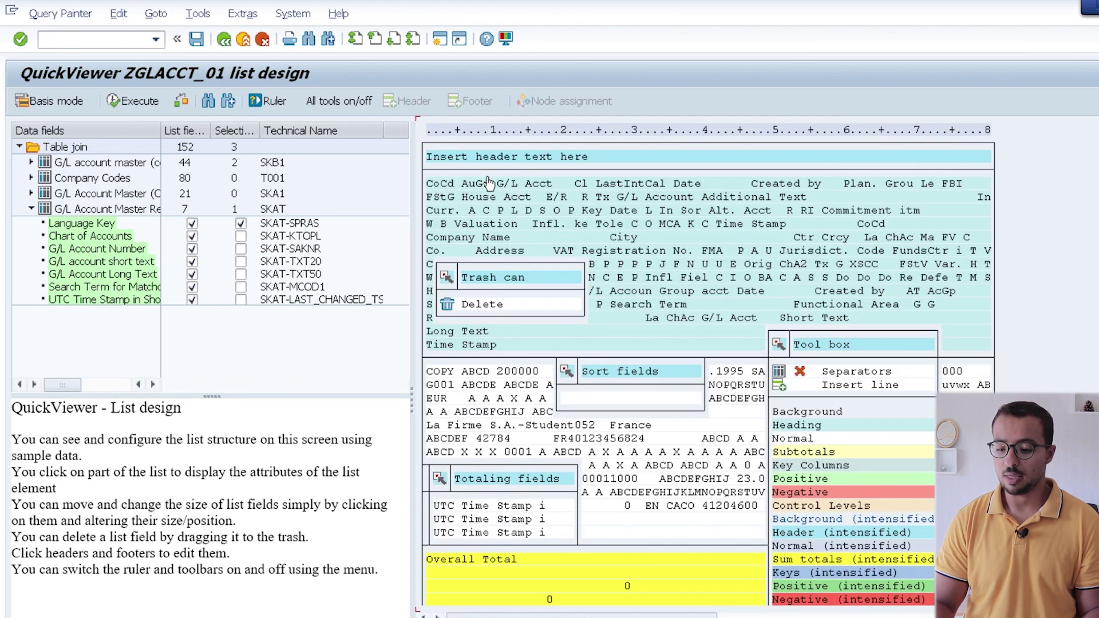
pyautogui.click(451, 183)
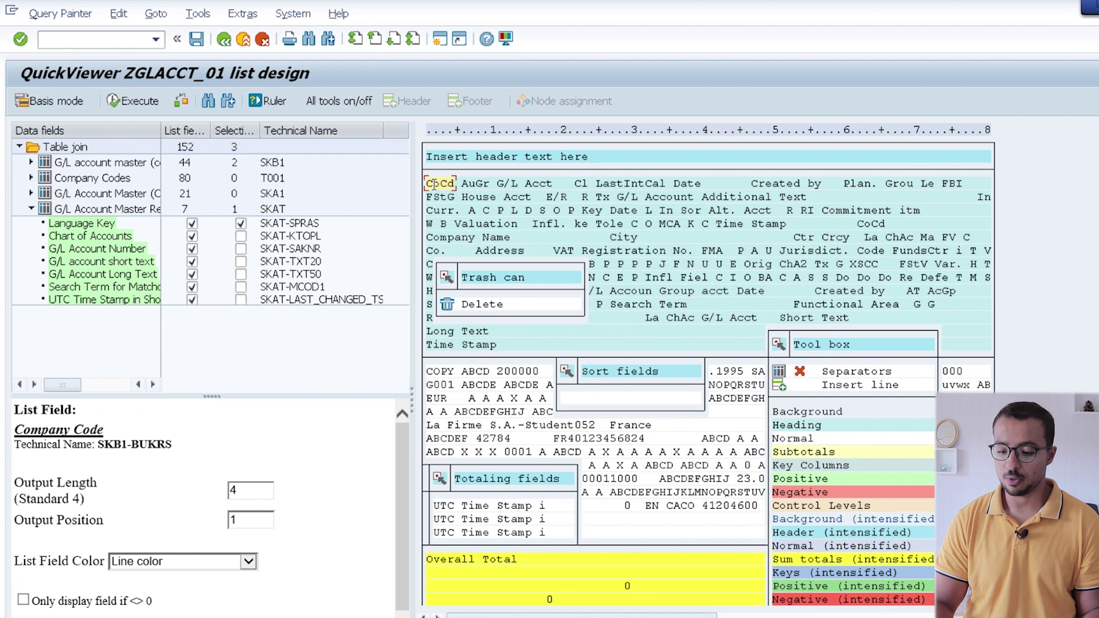
pyautogui.click(452, 183)
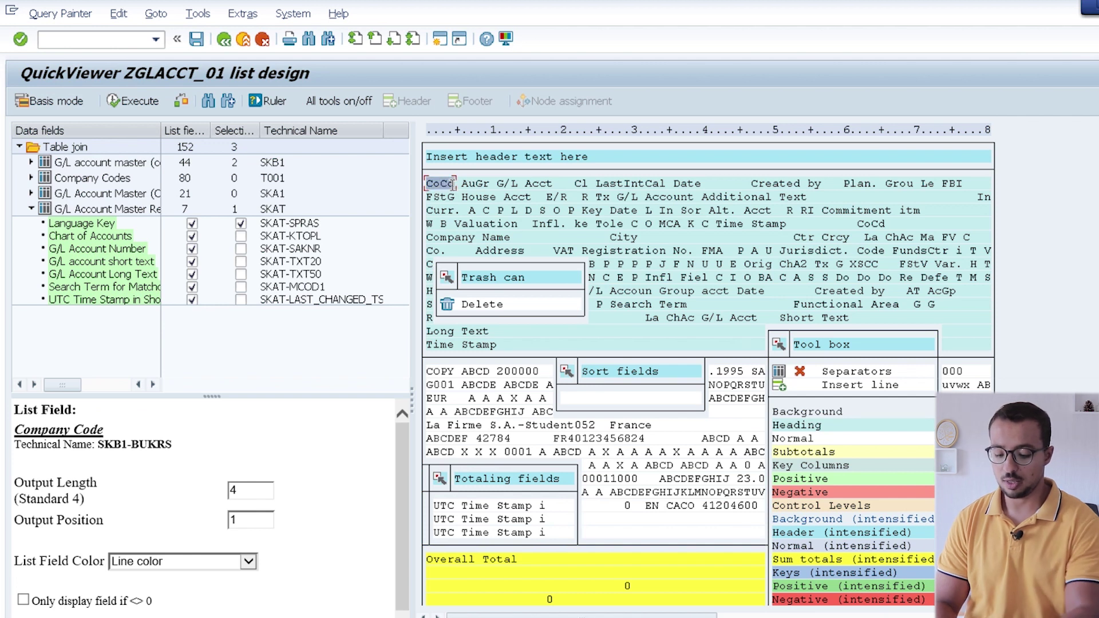
pyautogui.write('CCD')
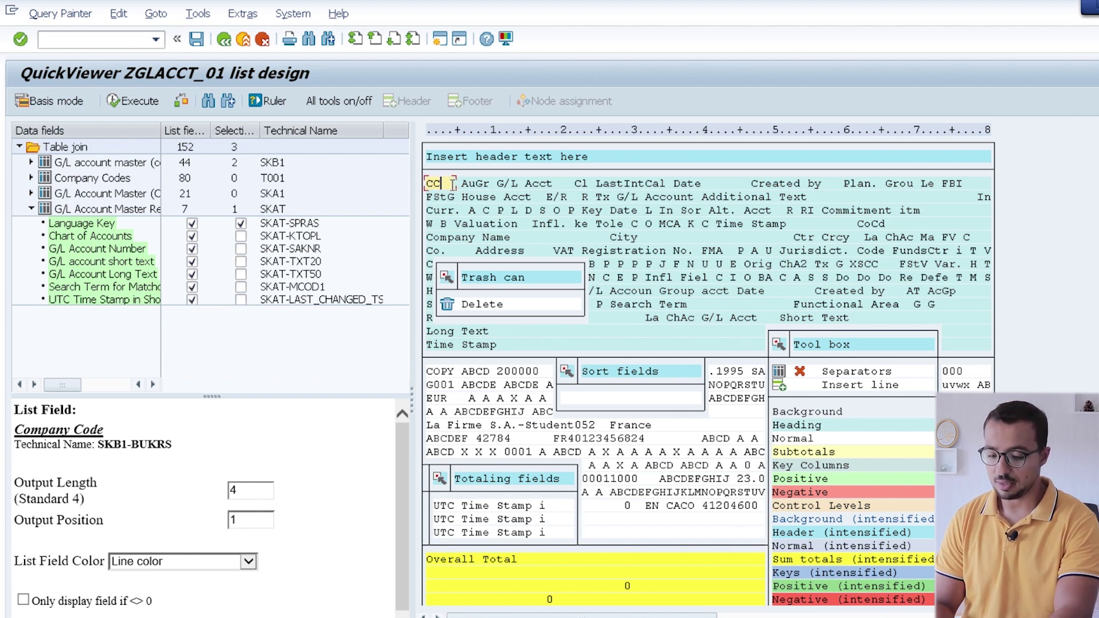
# - Rename the G/L Acct column heading to GL Number
pyautogui.click(515, 184)
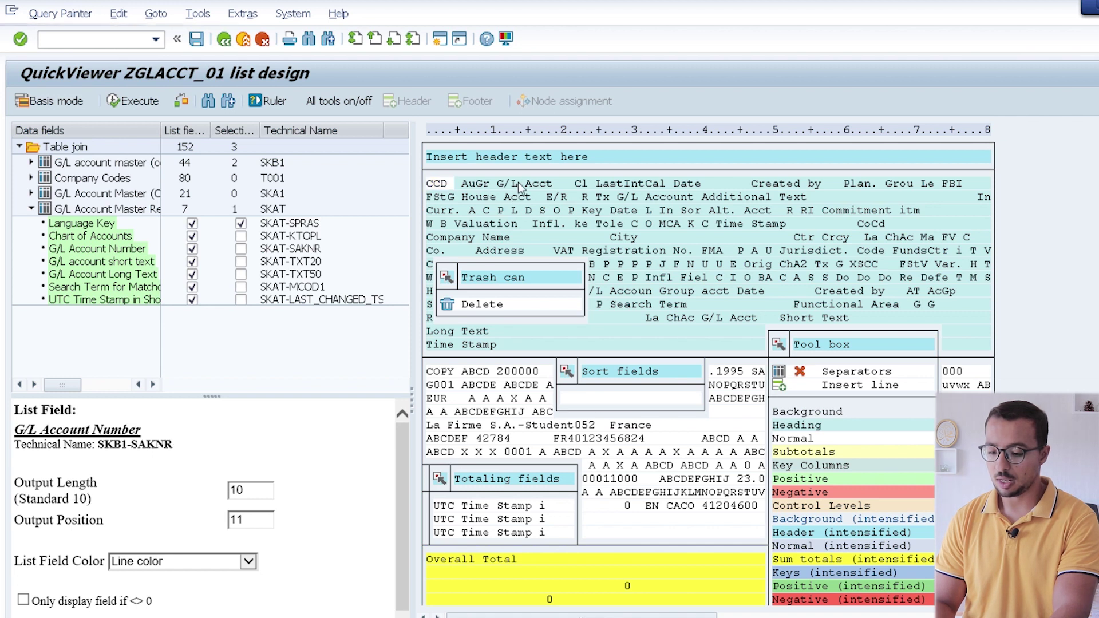
pyautogui.click(532, 184)
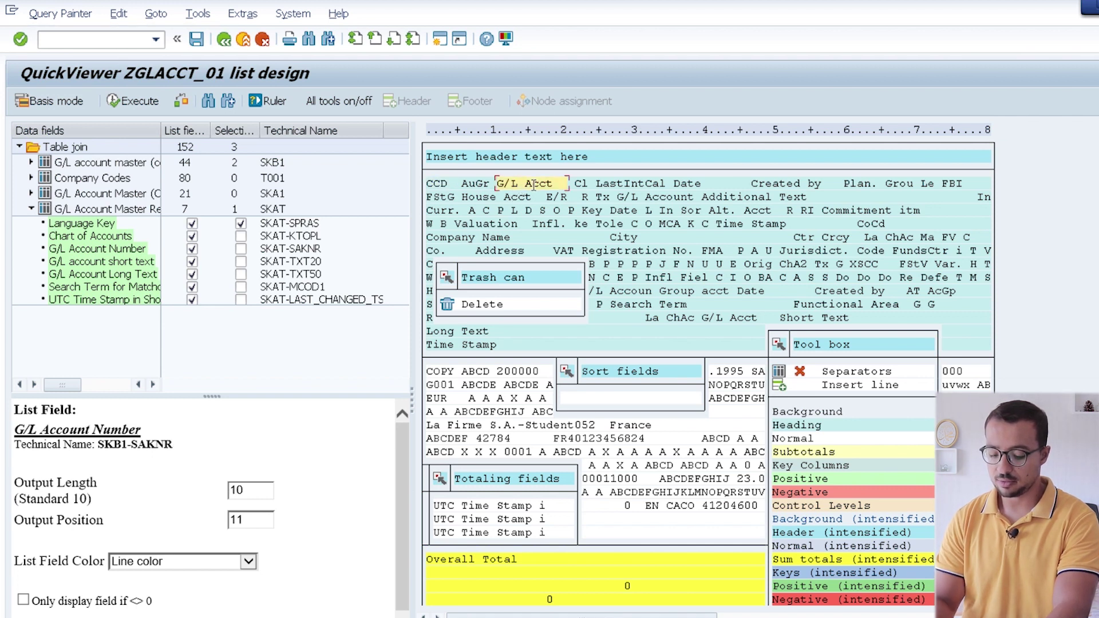
pyautogui.write('GL')
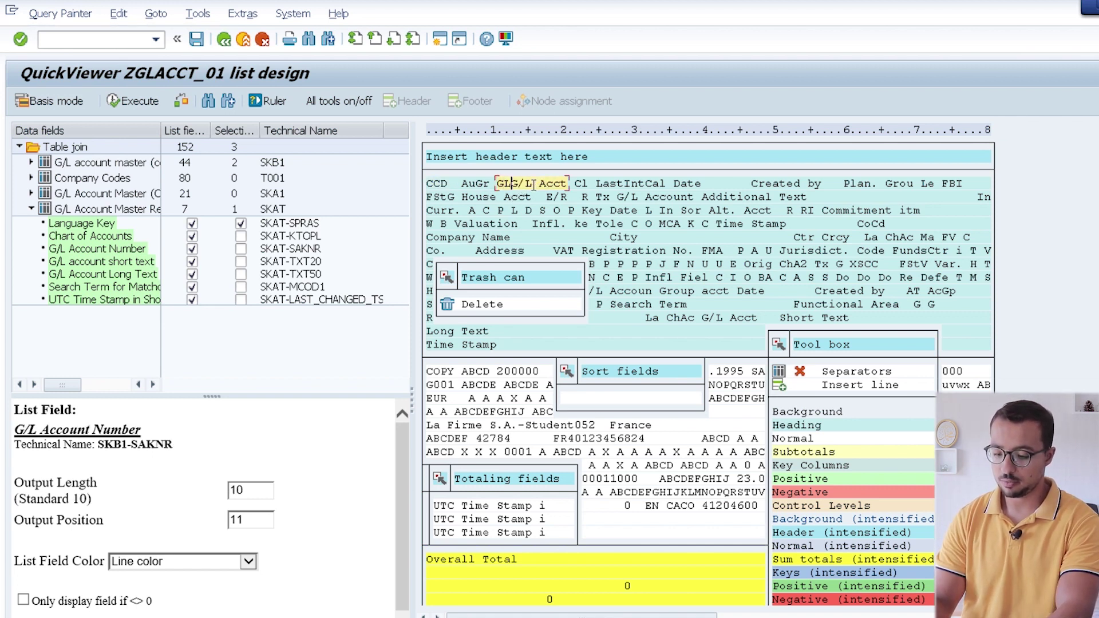
pyautogui.moveTo(511, 184); pyautogui.dragTo(570, 184)
pyautogui.press('Delete')
pyautogui.write('Number')
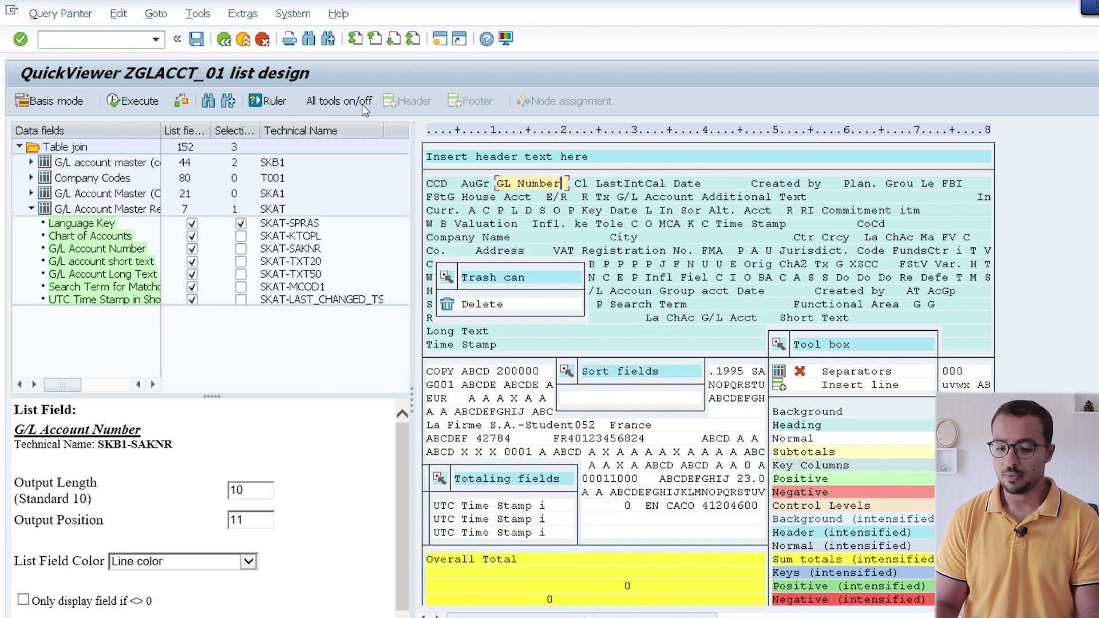
pyautogui.click(198, 39)
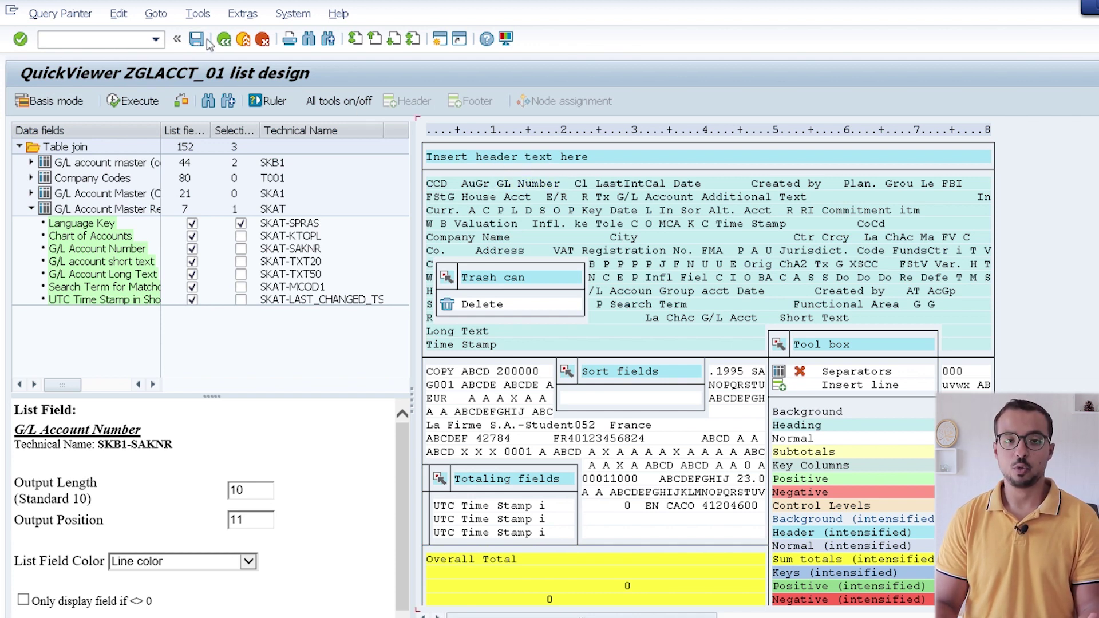
# - Save QuickView ZGLACCT_01 on exiting the editor, then run it from the initial screen
pyautogui.click(224, 39)
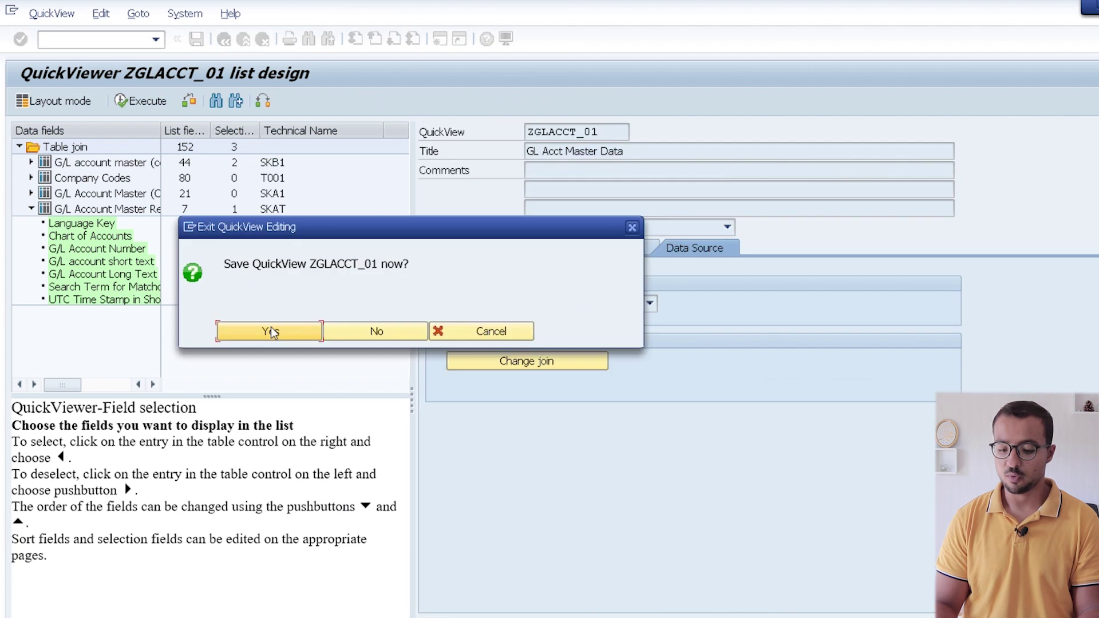
pyautogui.click(271, 332)
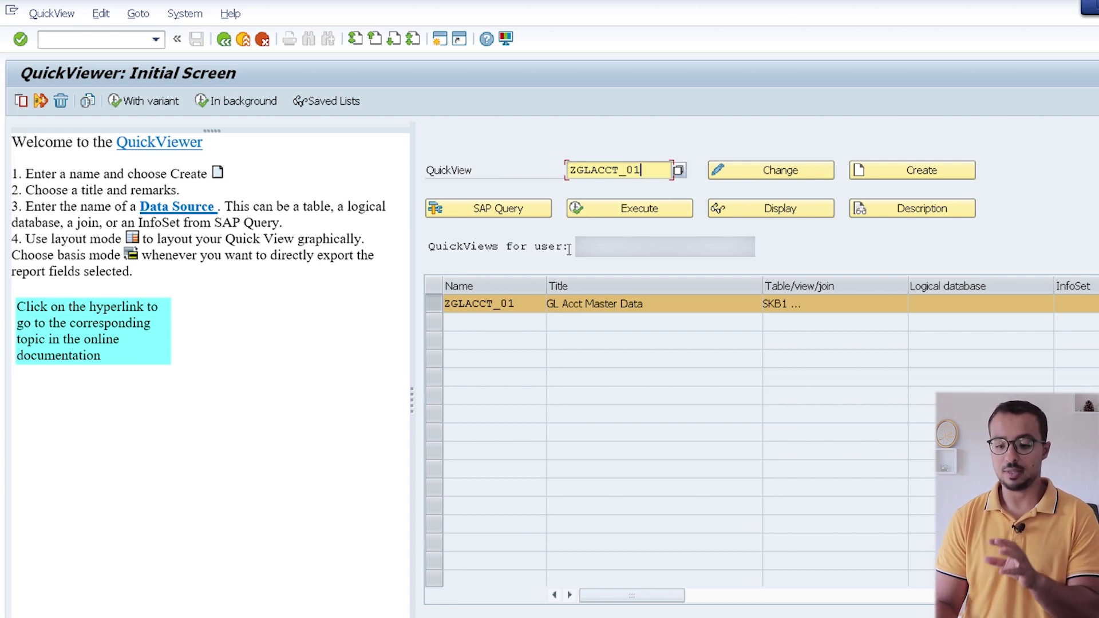
pyautogui.click(623, 211)
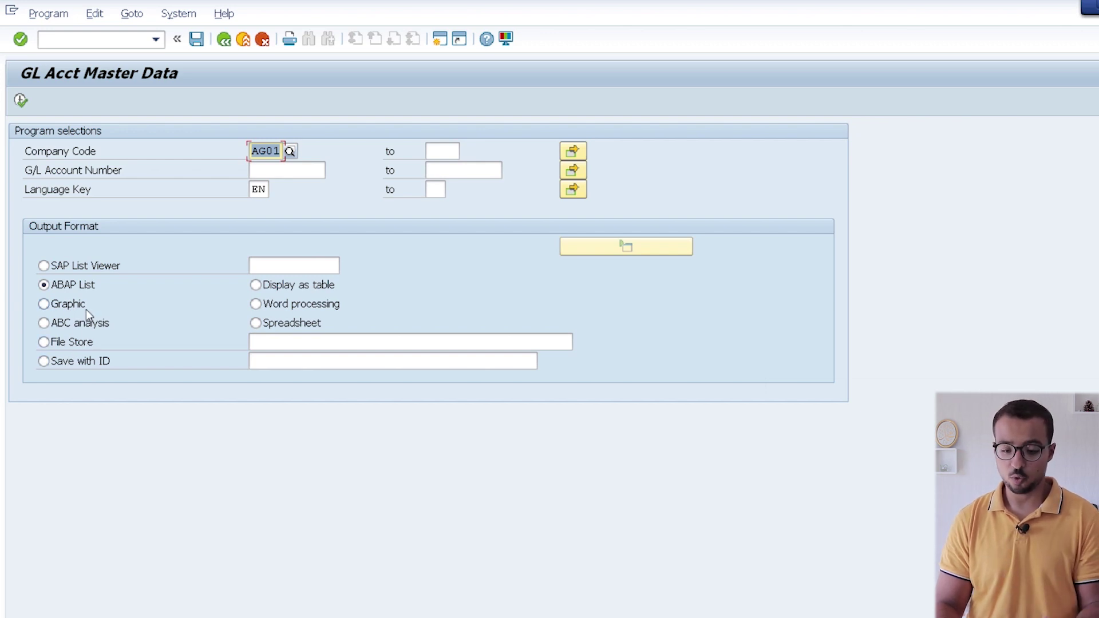
# - Execute the GL Acct Master Data selection for AG01 with SAP List Viewer output
pyautogui.click(44, 267)
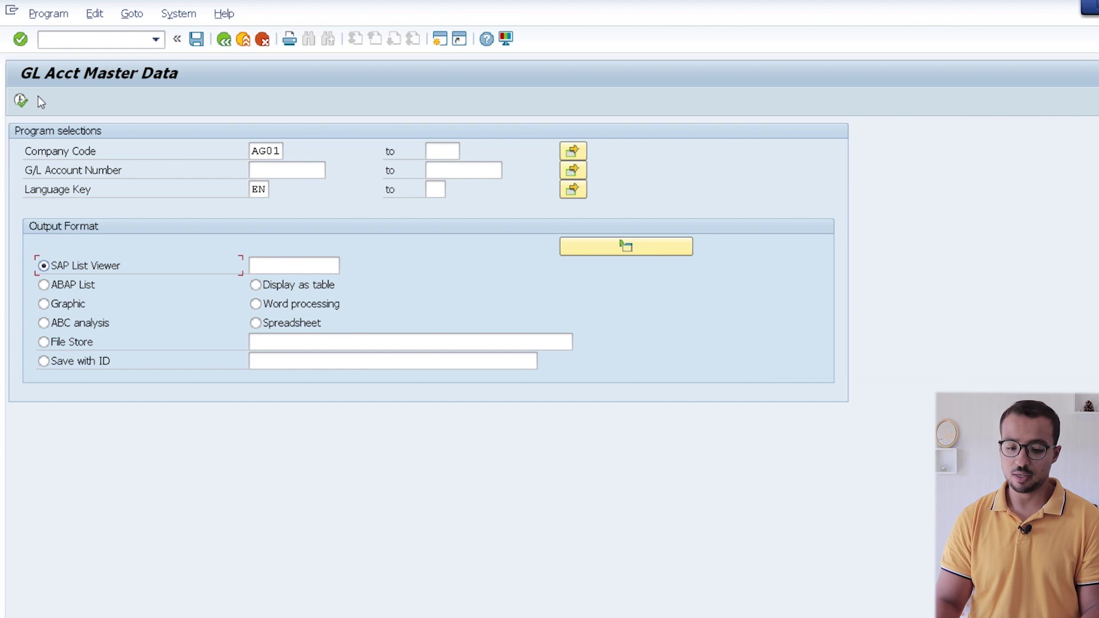
pyautogui.click(21, 100)
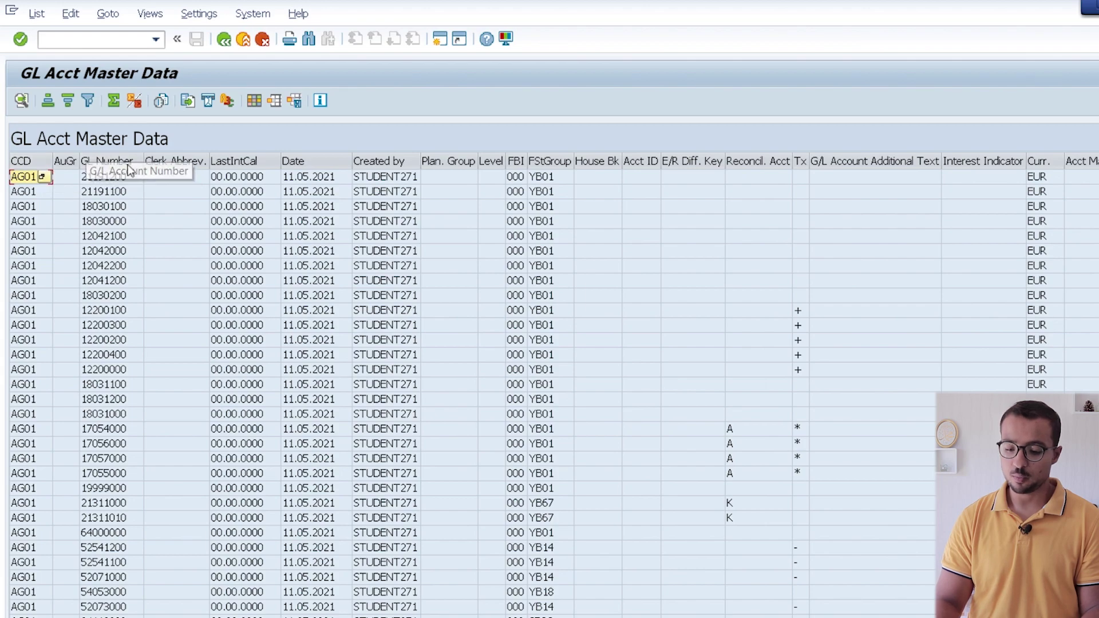
pyautogui.hscroll(10, 222, 285)
pyautogui.hscroll(15, 222, 284)
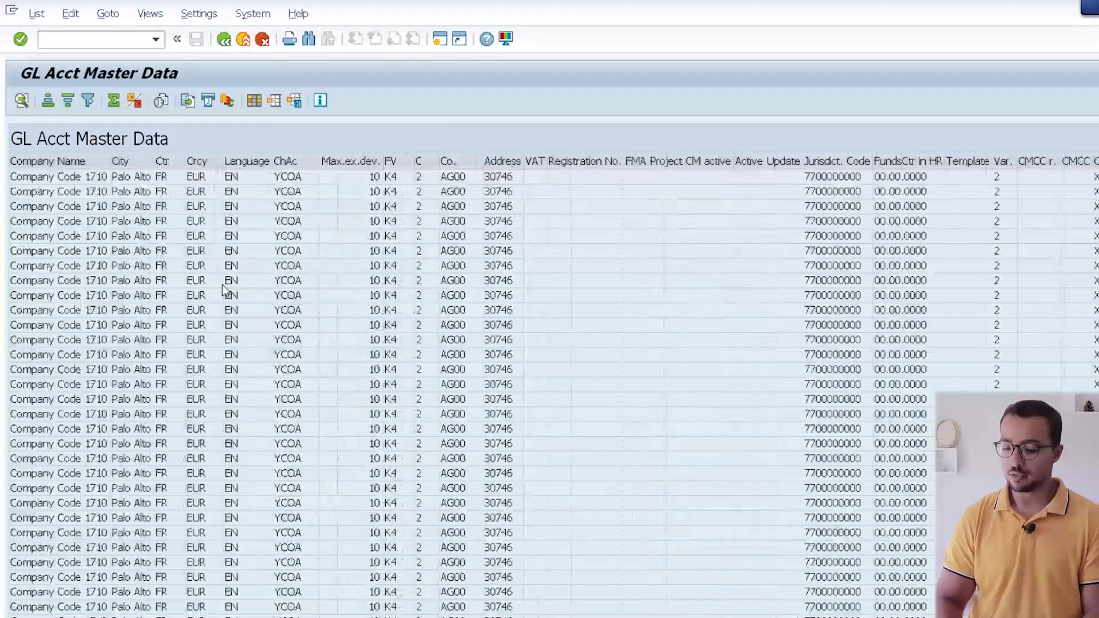
pyautogui.hscroll(15, 222, 284)
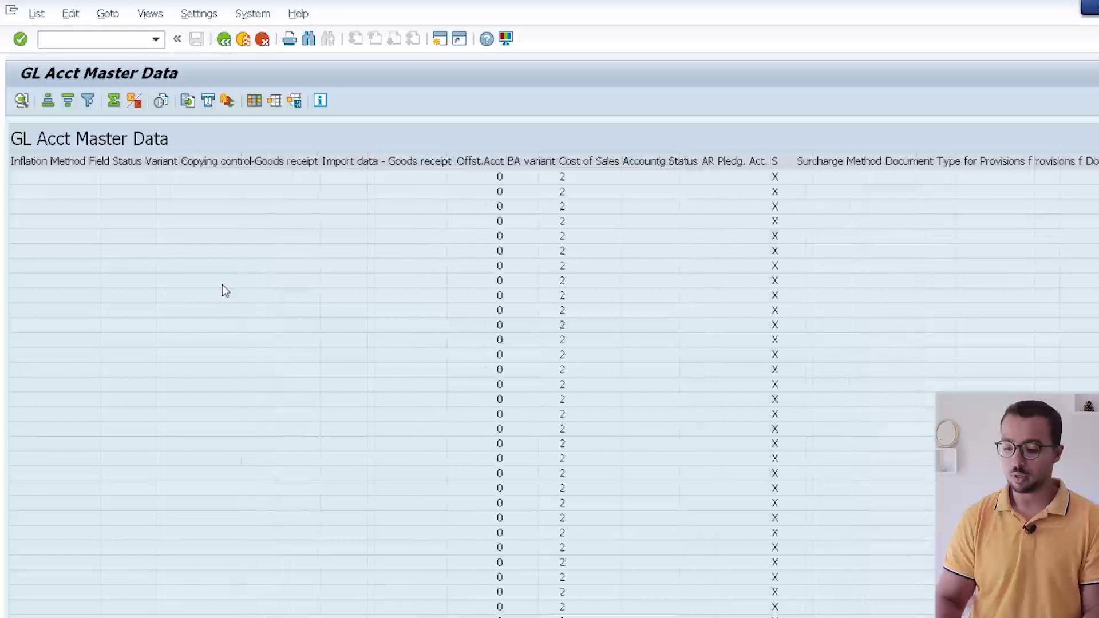
pyautogui.hscroll(15, 392, 264)
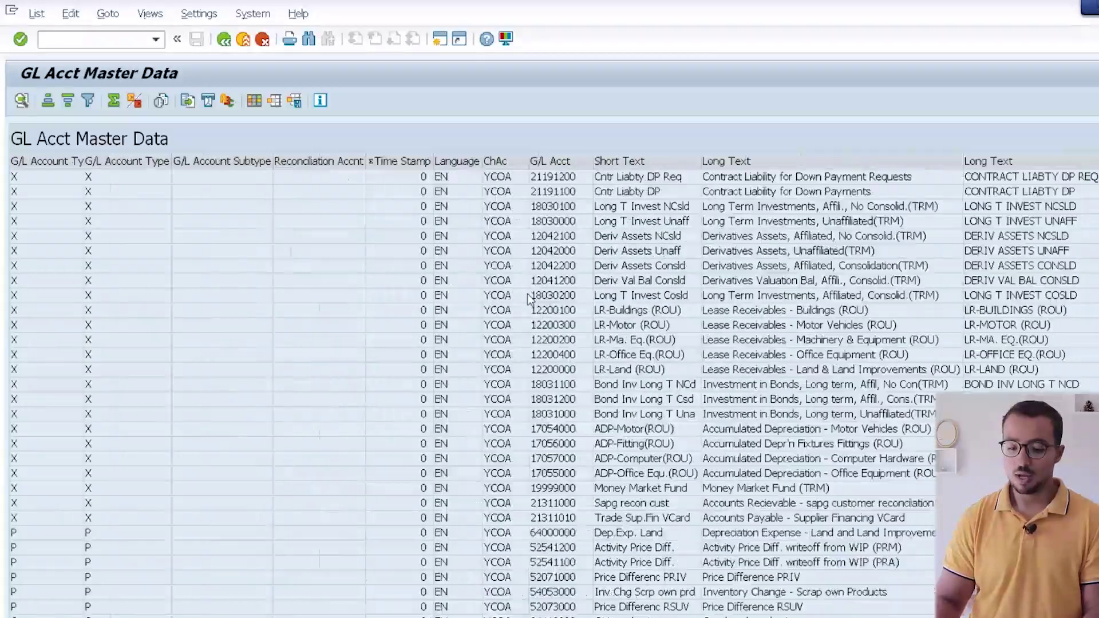
pyautogui.hscroll(-20, 527, 293)
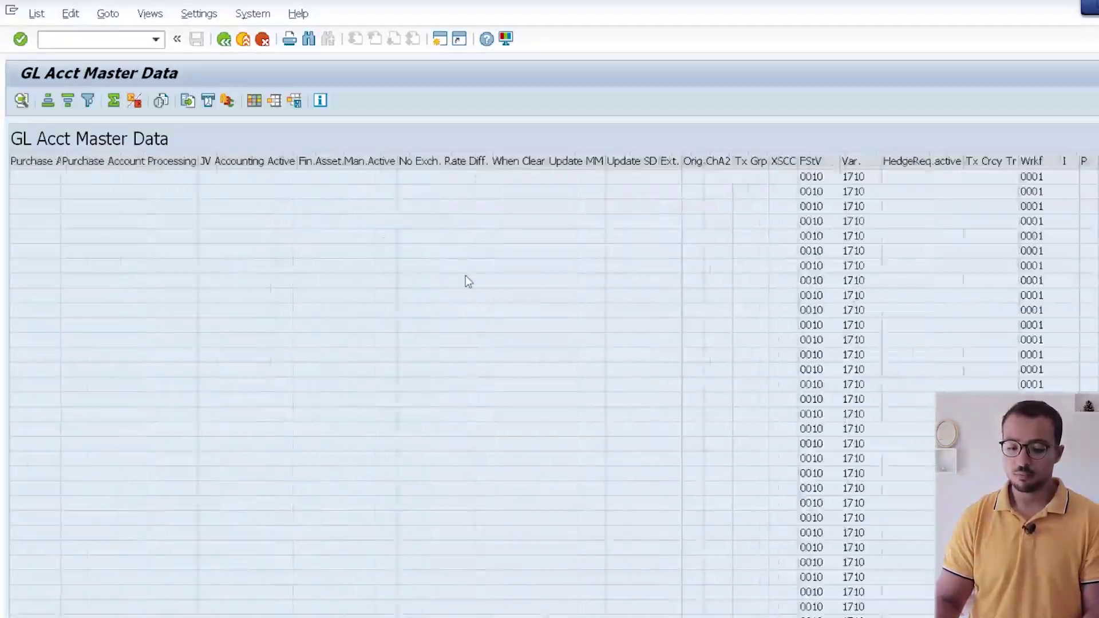
pyautogui.hscroll(-10, 259, 114)
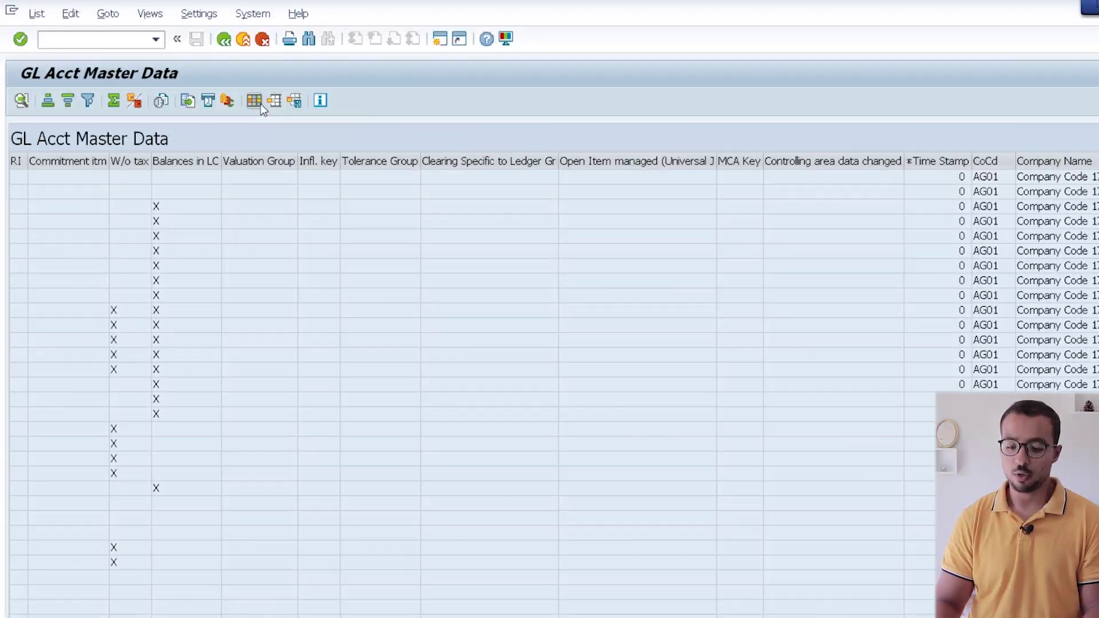
# - In the list layout, hide the five columns from Date of Last Interest Calculation Run through Planning Level
pyautogui.click(254, 102)
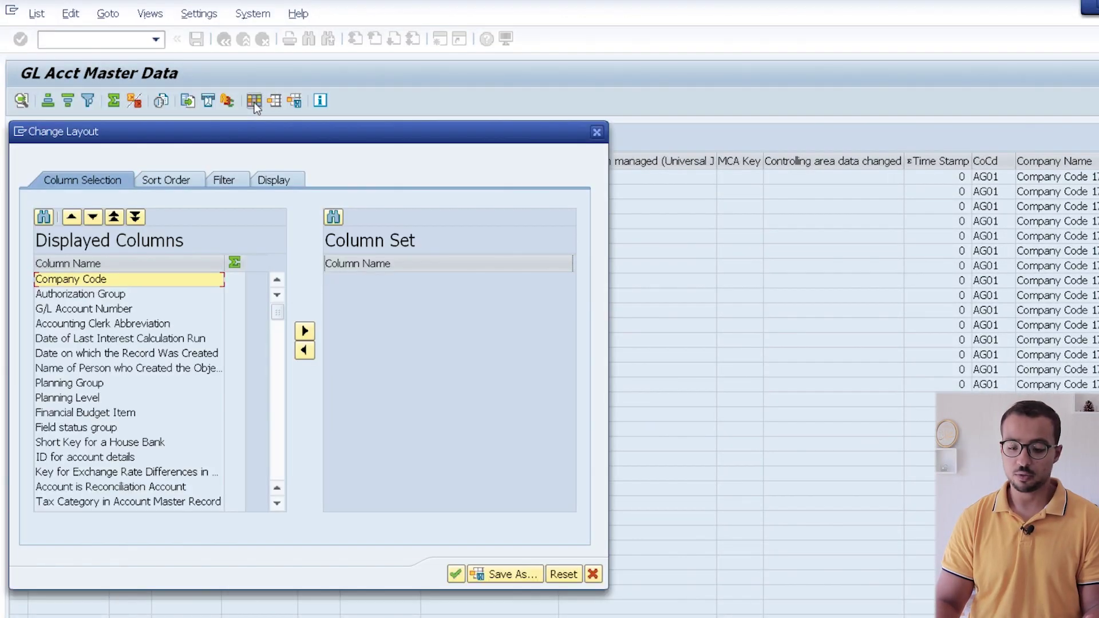
pyautogui.click(182, 308)
pyautogui.click(105, 338)
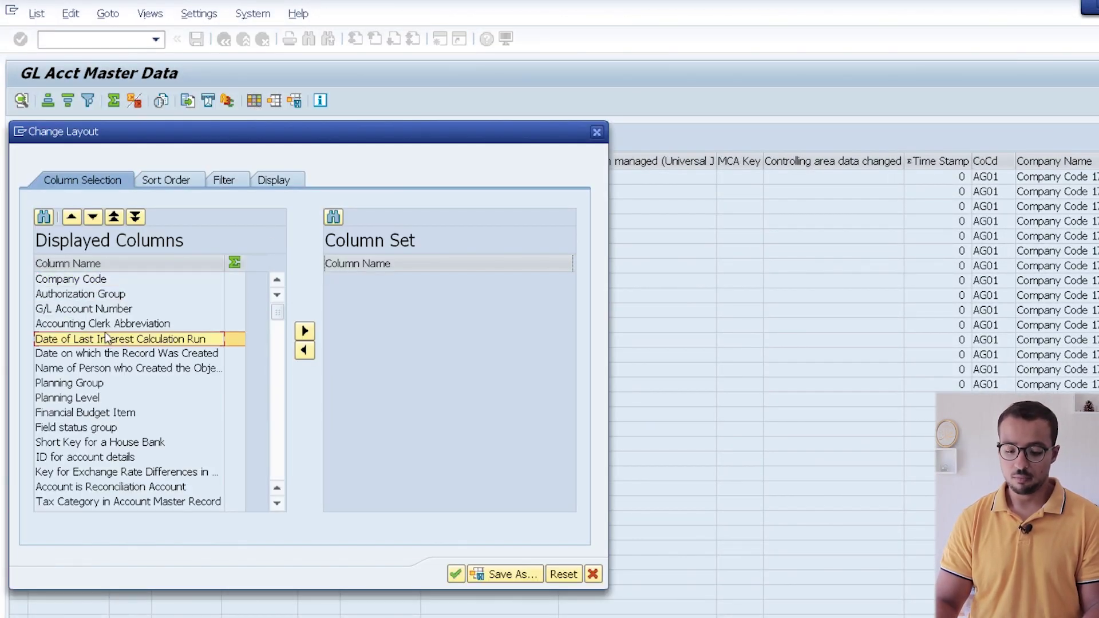
pyautogui.keyDown('shift'); pyautogui.click(94, 368); pyautogui.keyUp('shift')
pyautogui.keyDown('shift'); pyautogui.click(88, 401); pyautogui.keyUp('shift')
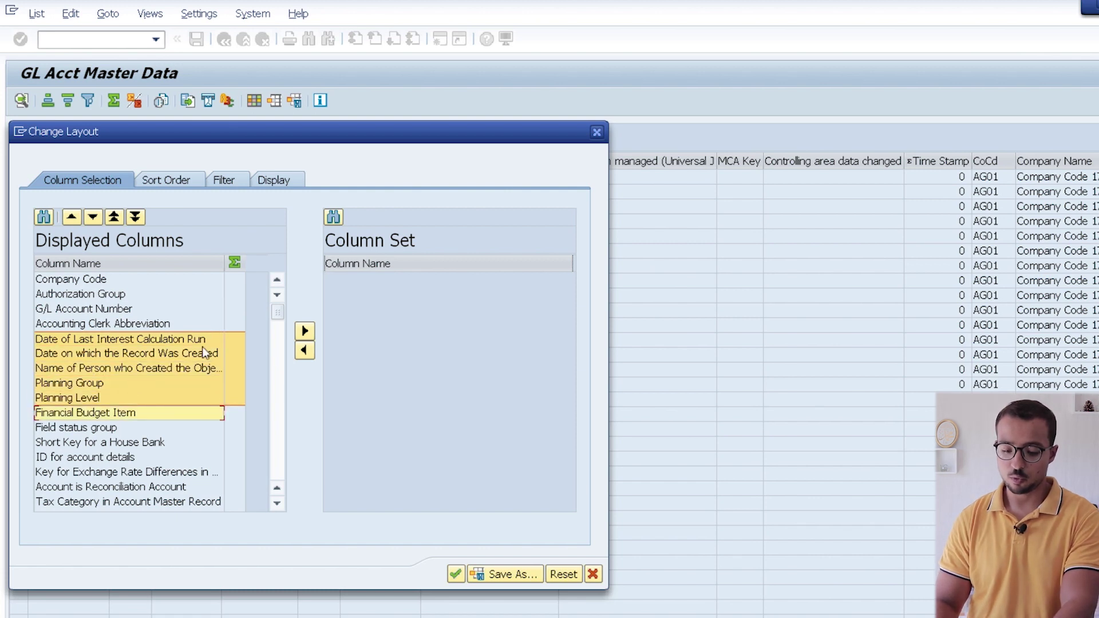
pyautogui.click(305, 331)
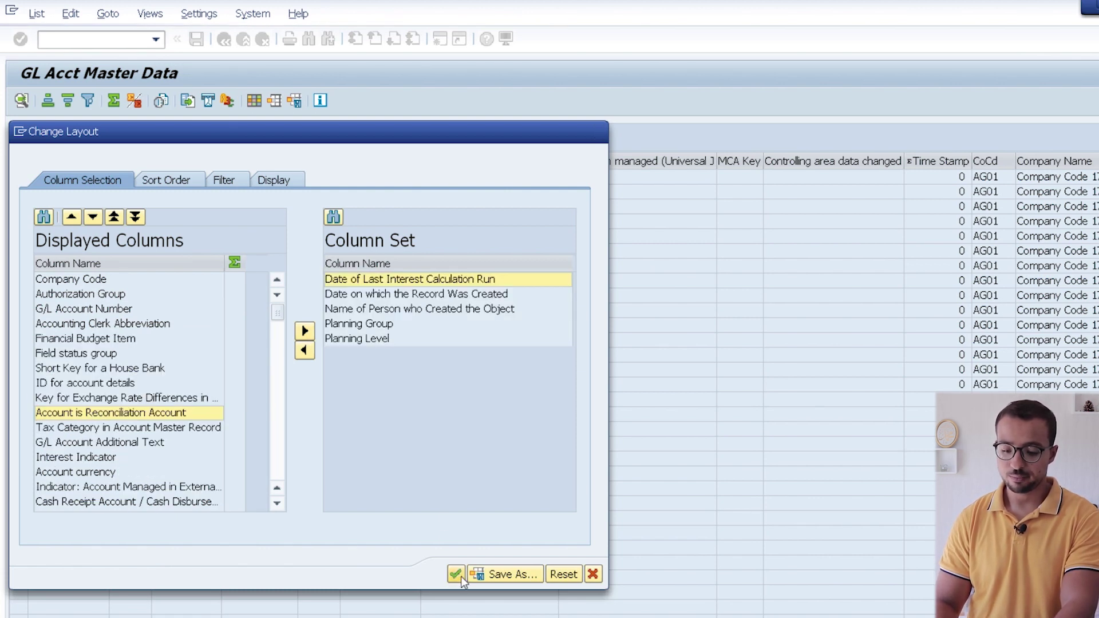